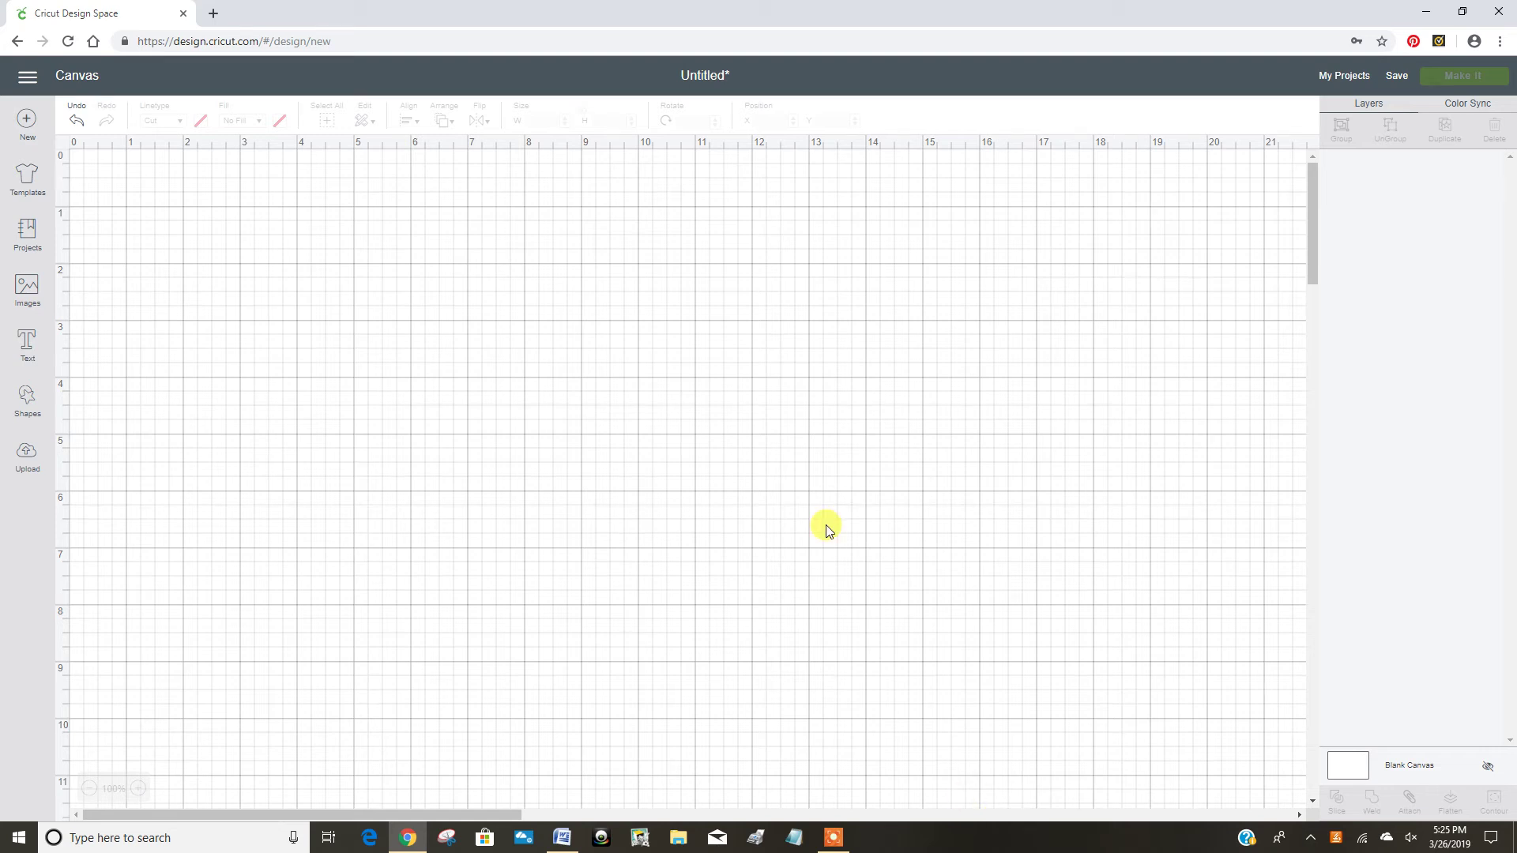
# - Search the image library for 'minnesota' and choose the solid silhouette and outline images
pyautogui.click(26, 287)
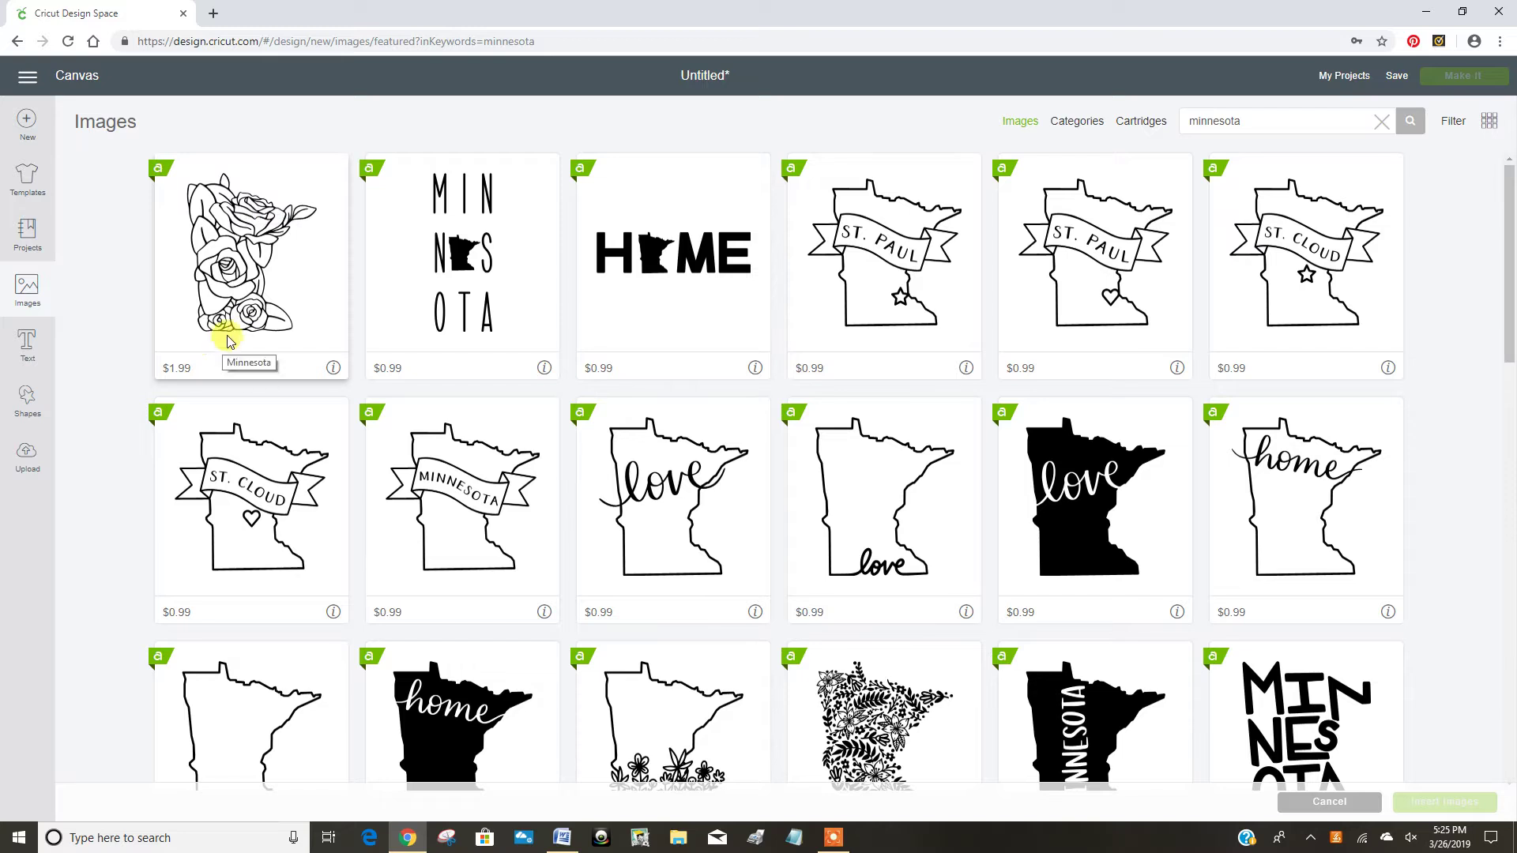
pyautogui.scroll(-3, 543, 434)
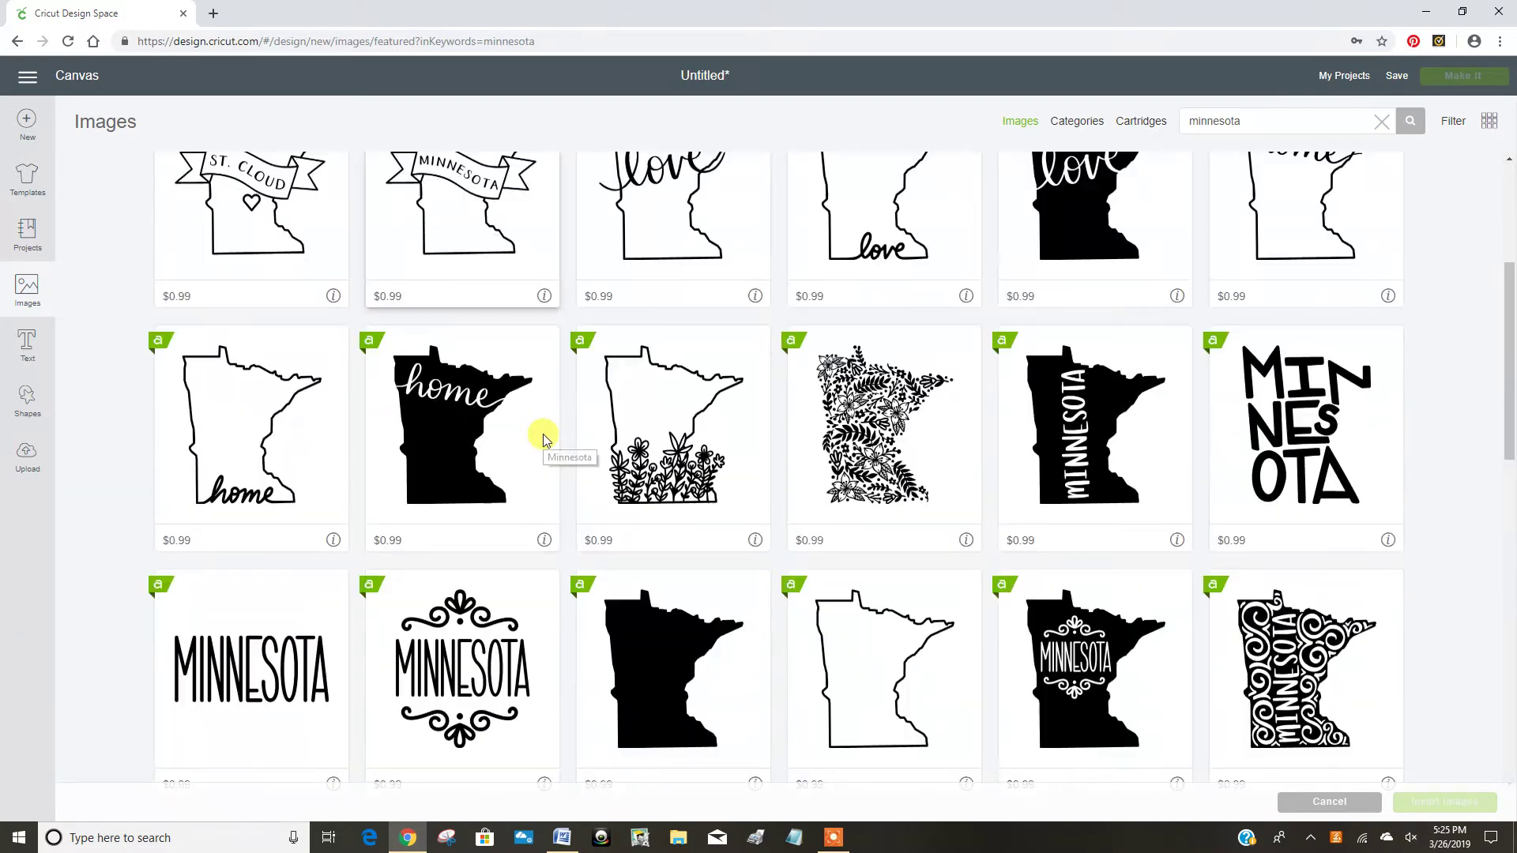
pyautogui.scroll(-2, 543, 434)
pyautogui.click(723, 535)
pyautogui.click(844, 532)
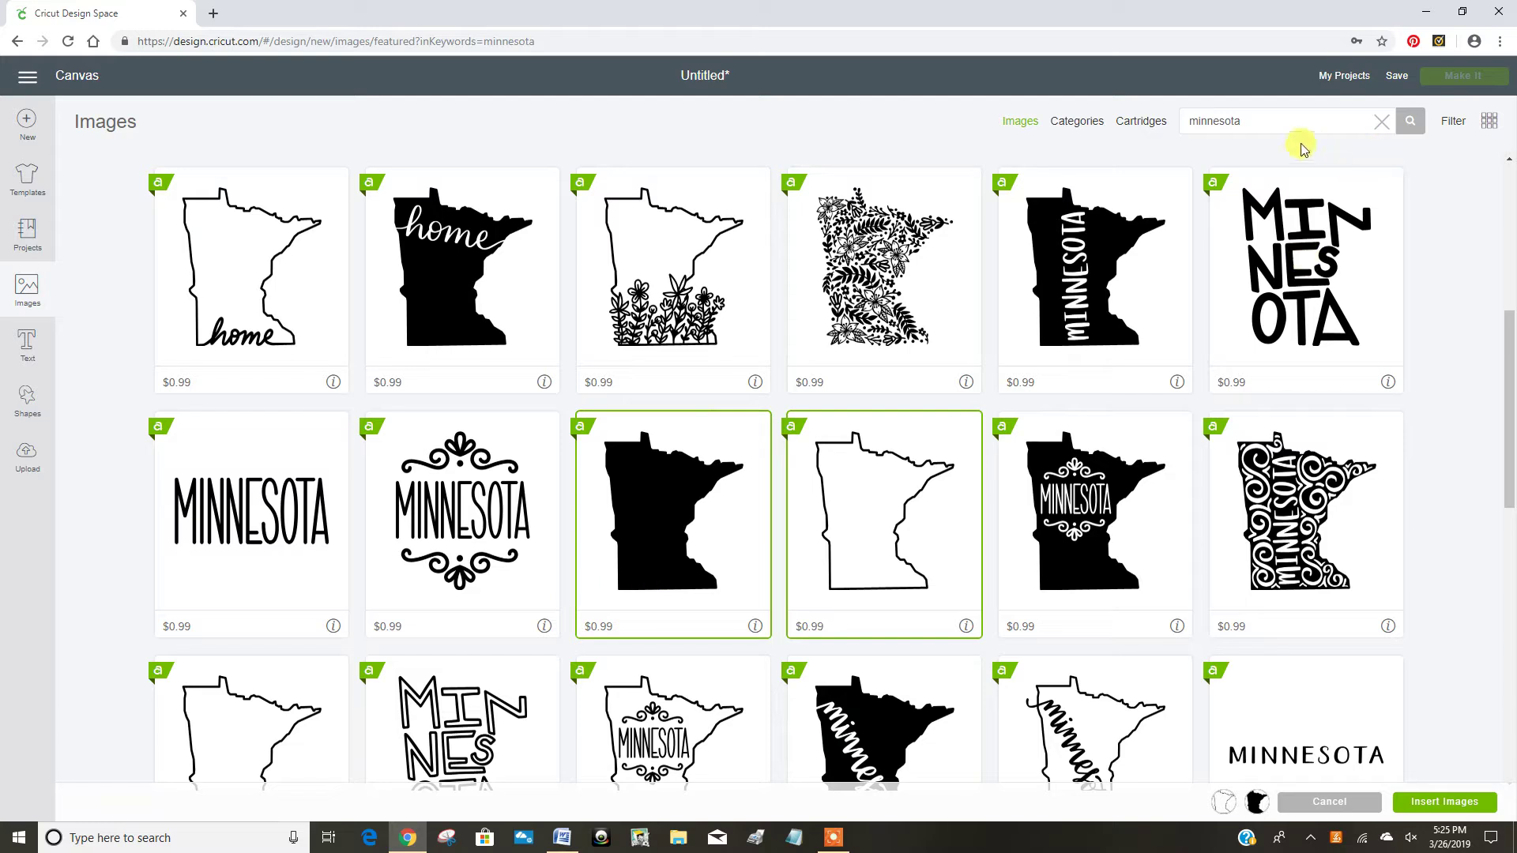
# - Search for 'lace', add the square Vintage Lace Doily, and insert all three images onto the canvas
pyautogui.moveTo(1272, 120); pyautogui.dragTo(1167, 131)
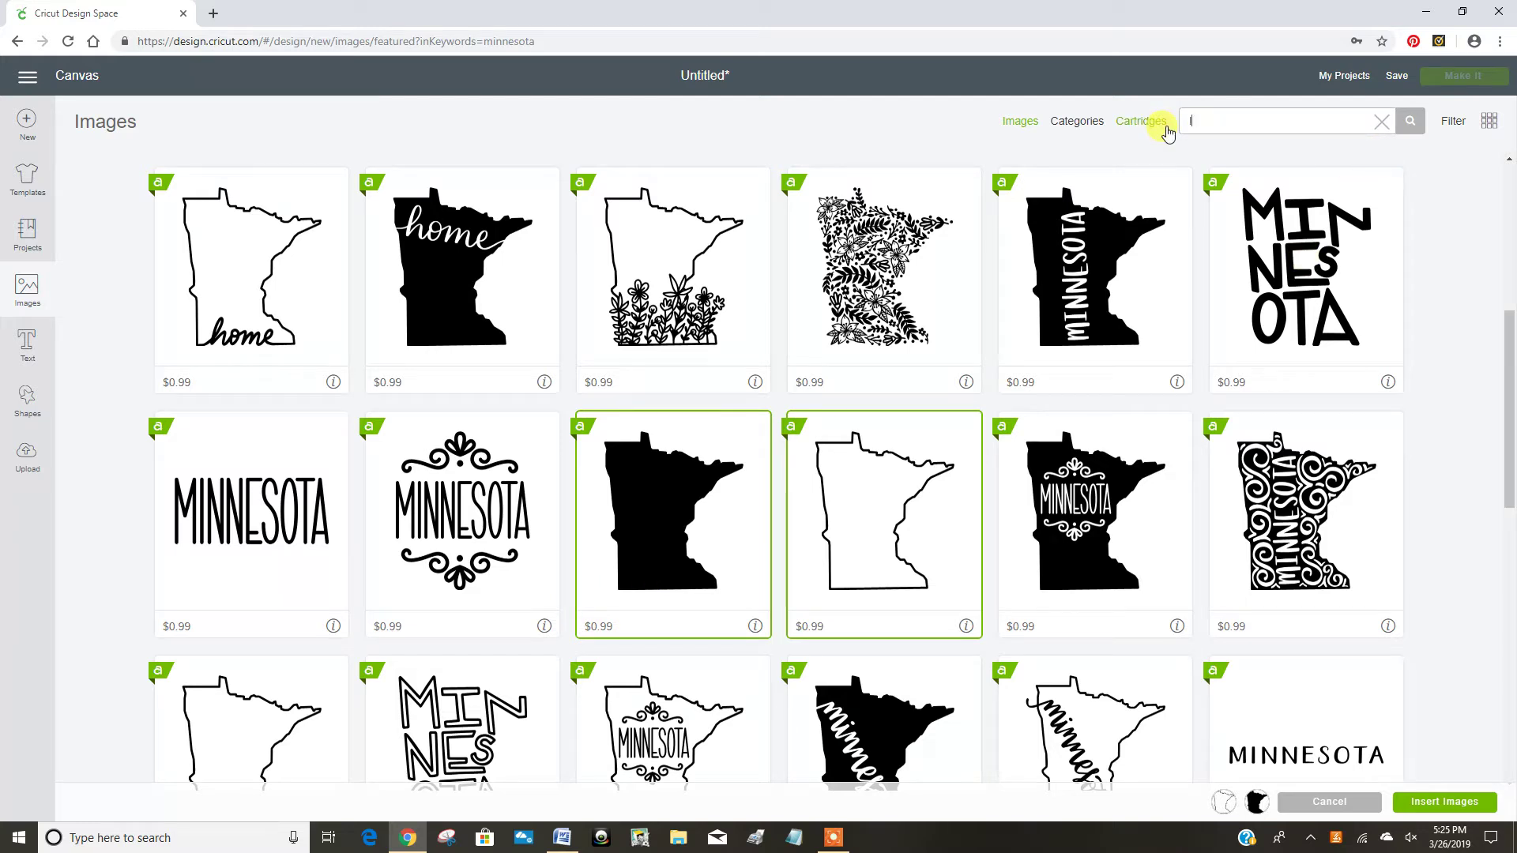
pyautogui.write('lace')
pyautogui.press('Return')
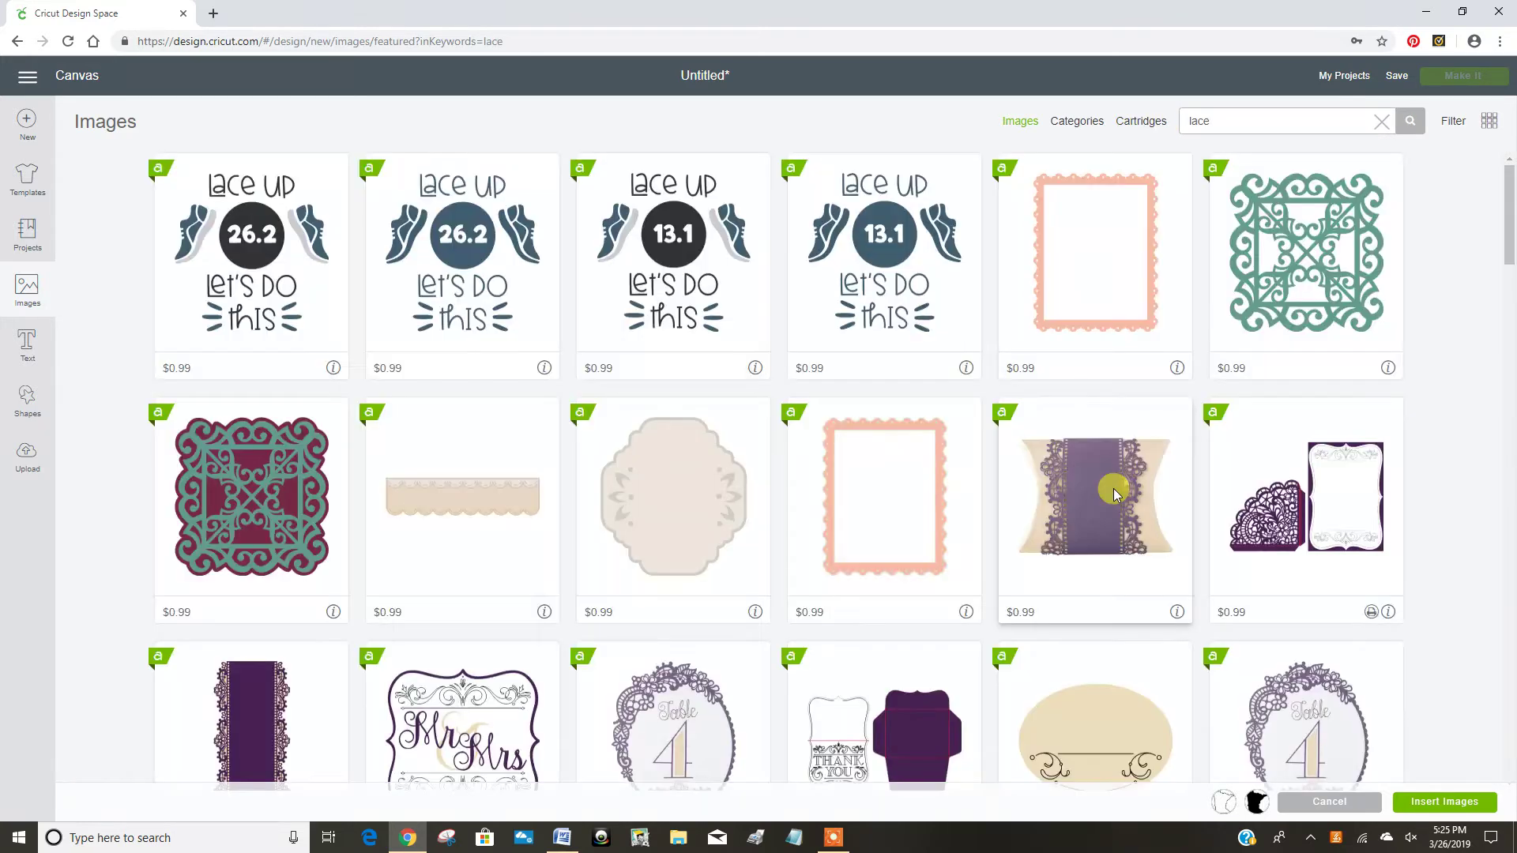
pyautogui.scroll(-5, 1113, 488)
pyautogui.scroll(-3, 1114, 489)
pyautogui.click(1104, 463)
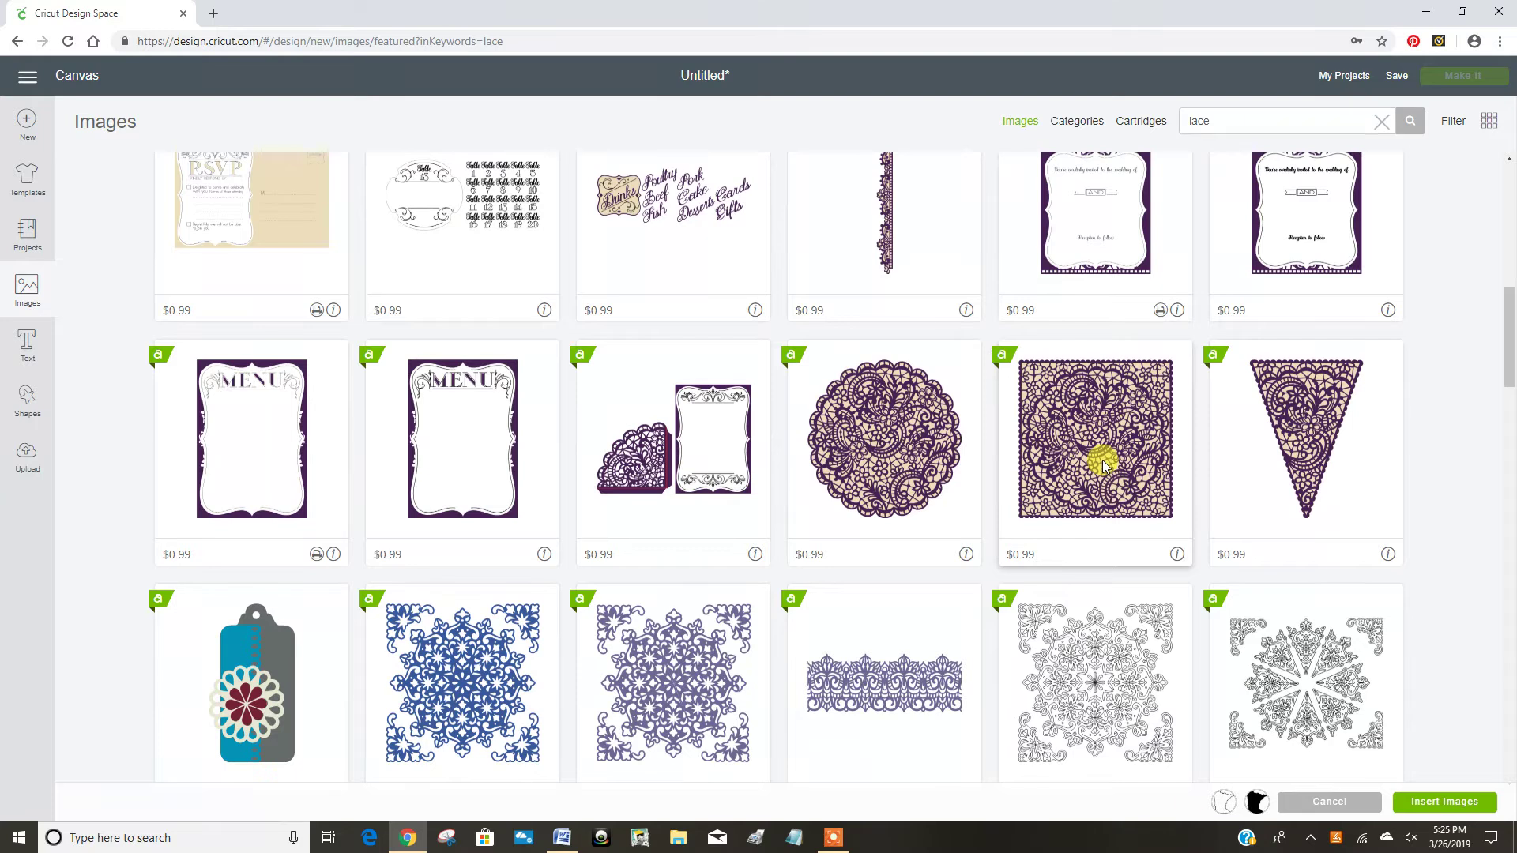
pyautogui.click(1444, 803)
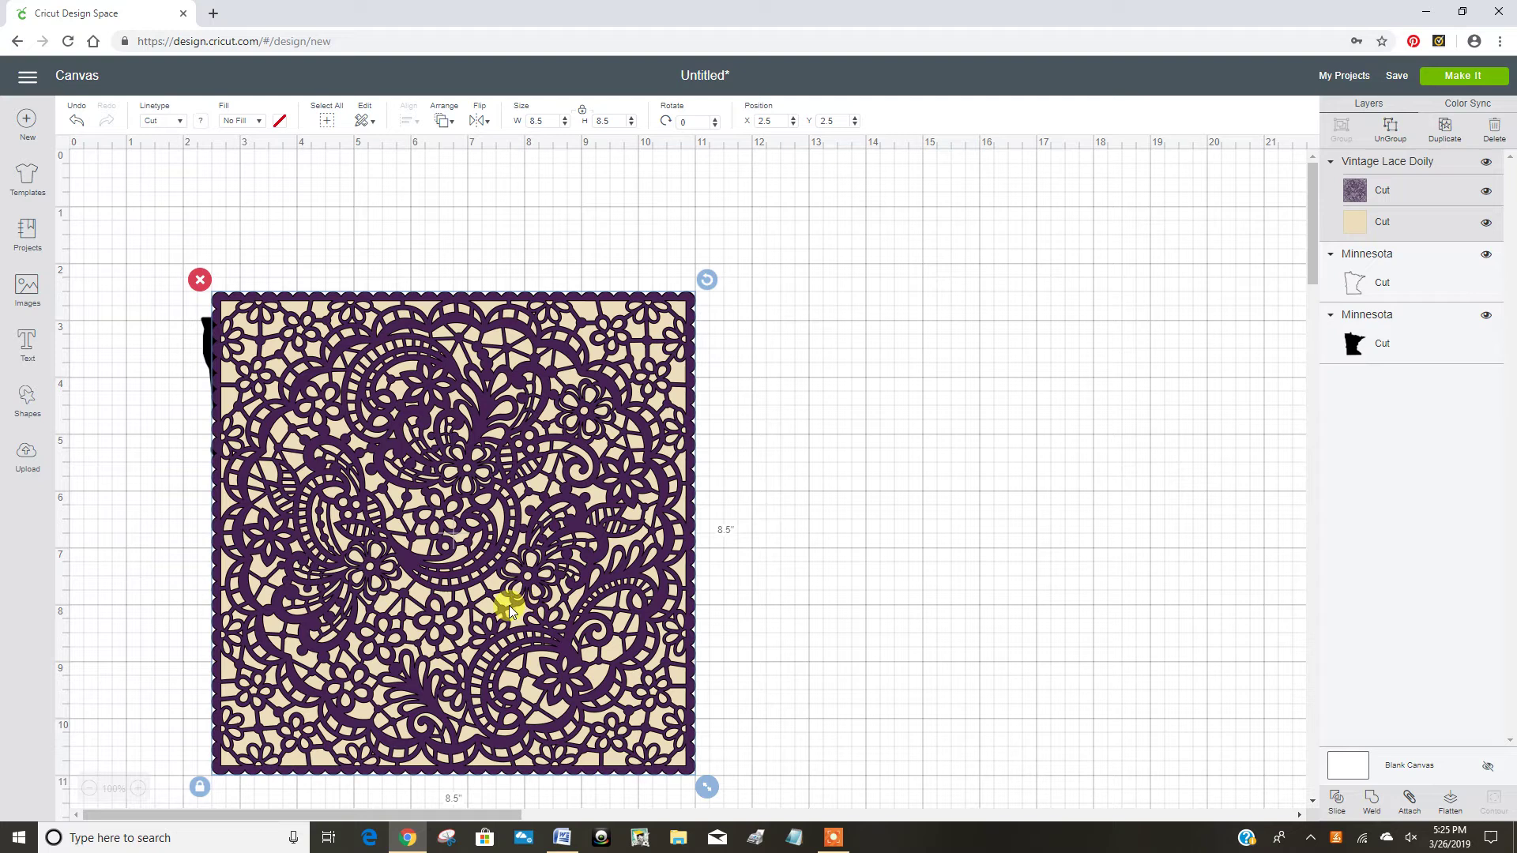
# - Ungroup the doily, delete its tan backing layer, and park the purple lace square right of Minnesota
pyautogui.moveTo(496, 599); pyautogui.dragTo(840, 541)
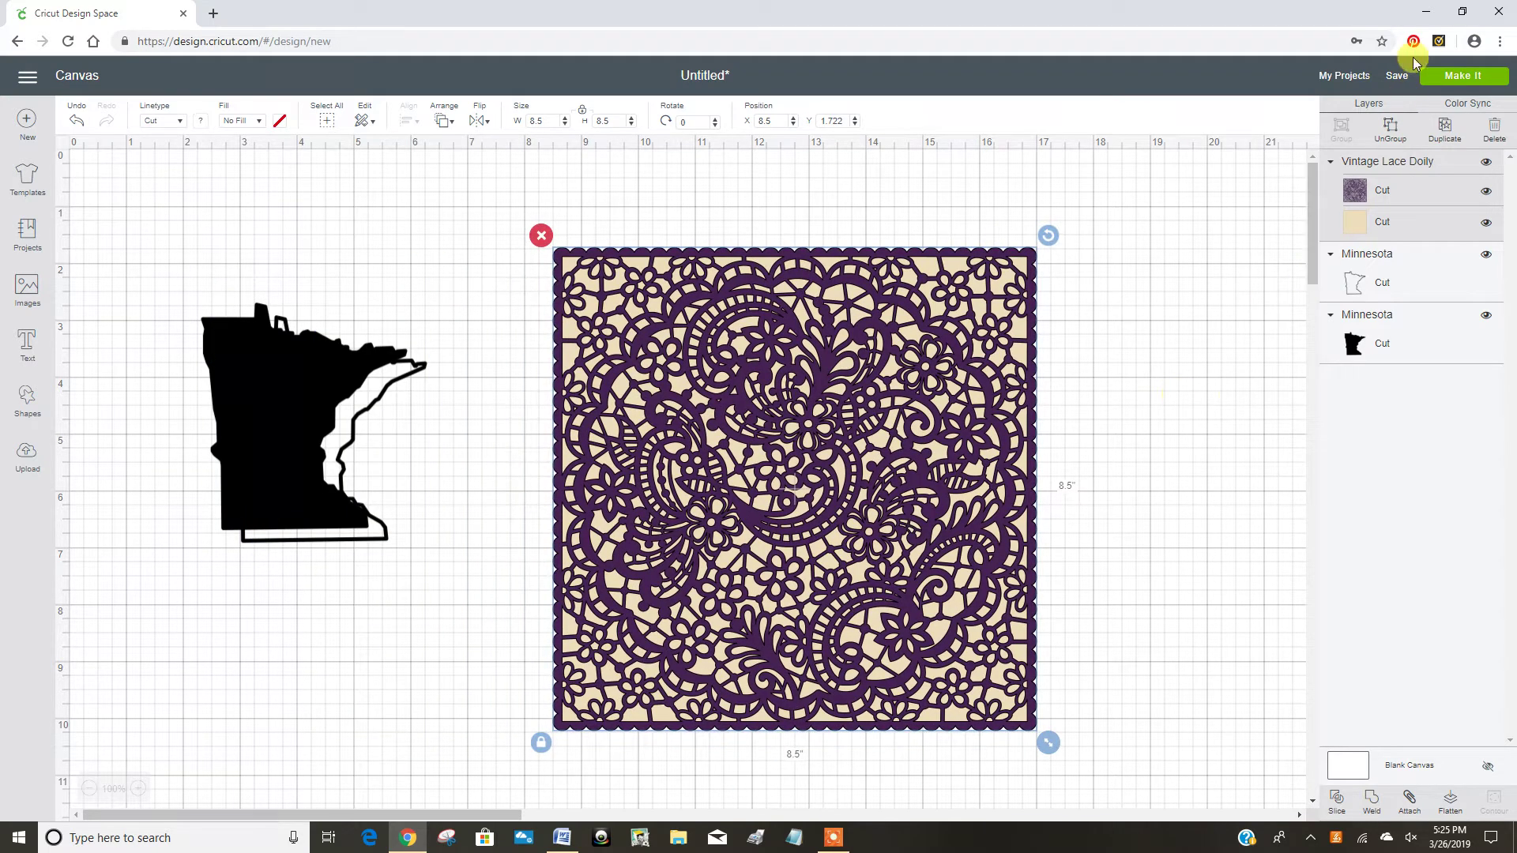
pyautogui.click(1390, 128)
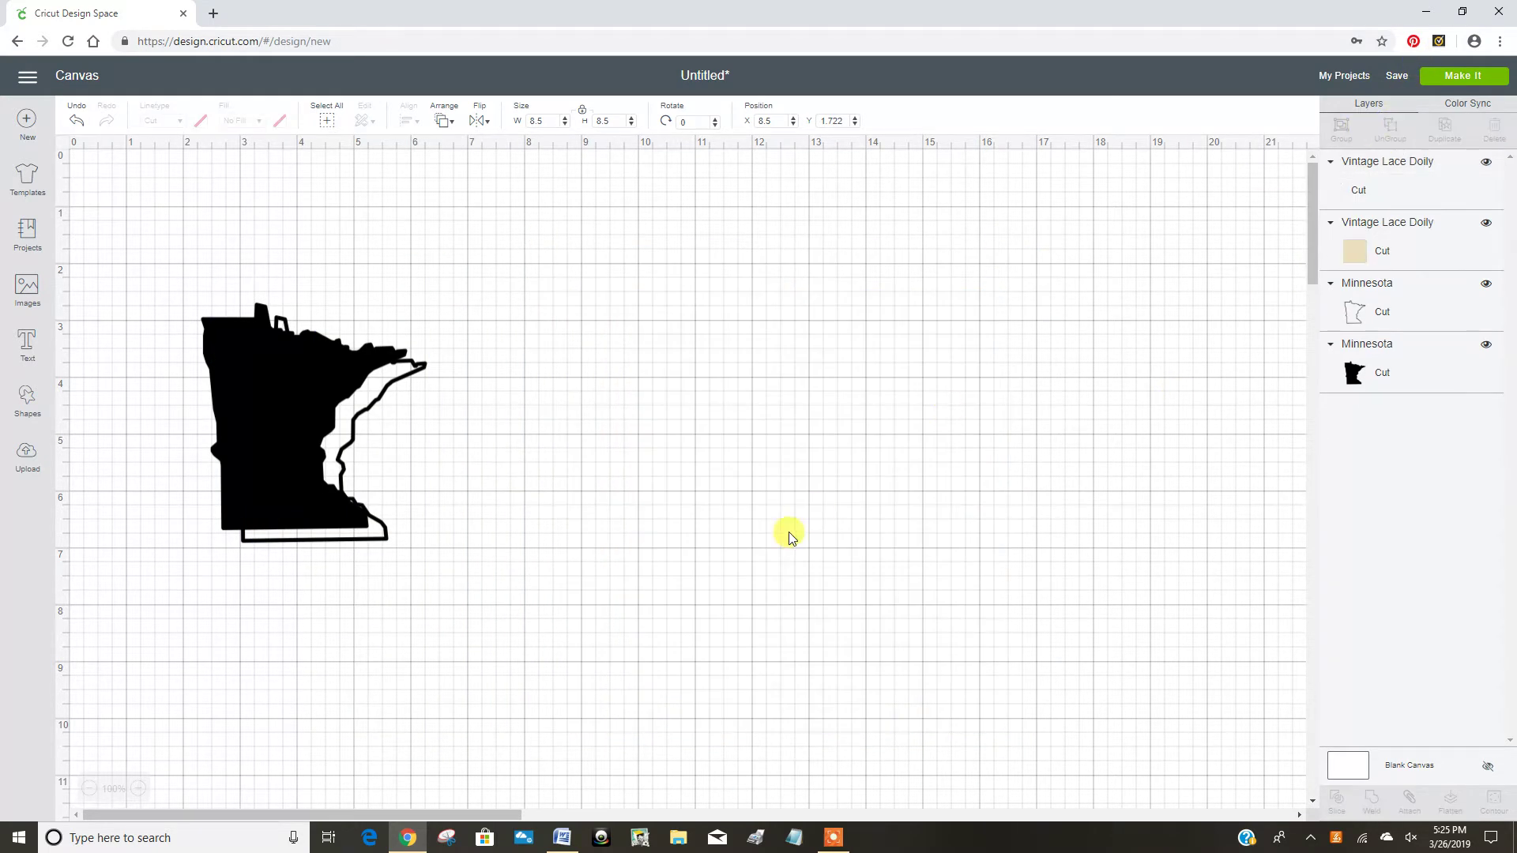
pyautogui.moveTo(789, 532); pyautogui.dragTo(542, 536)
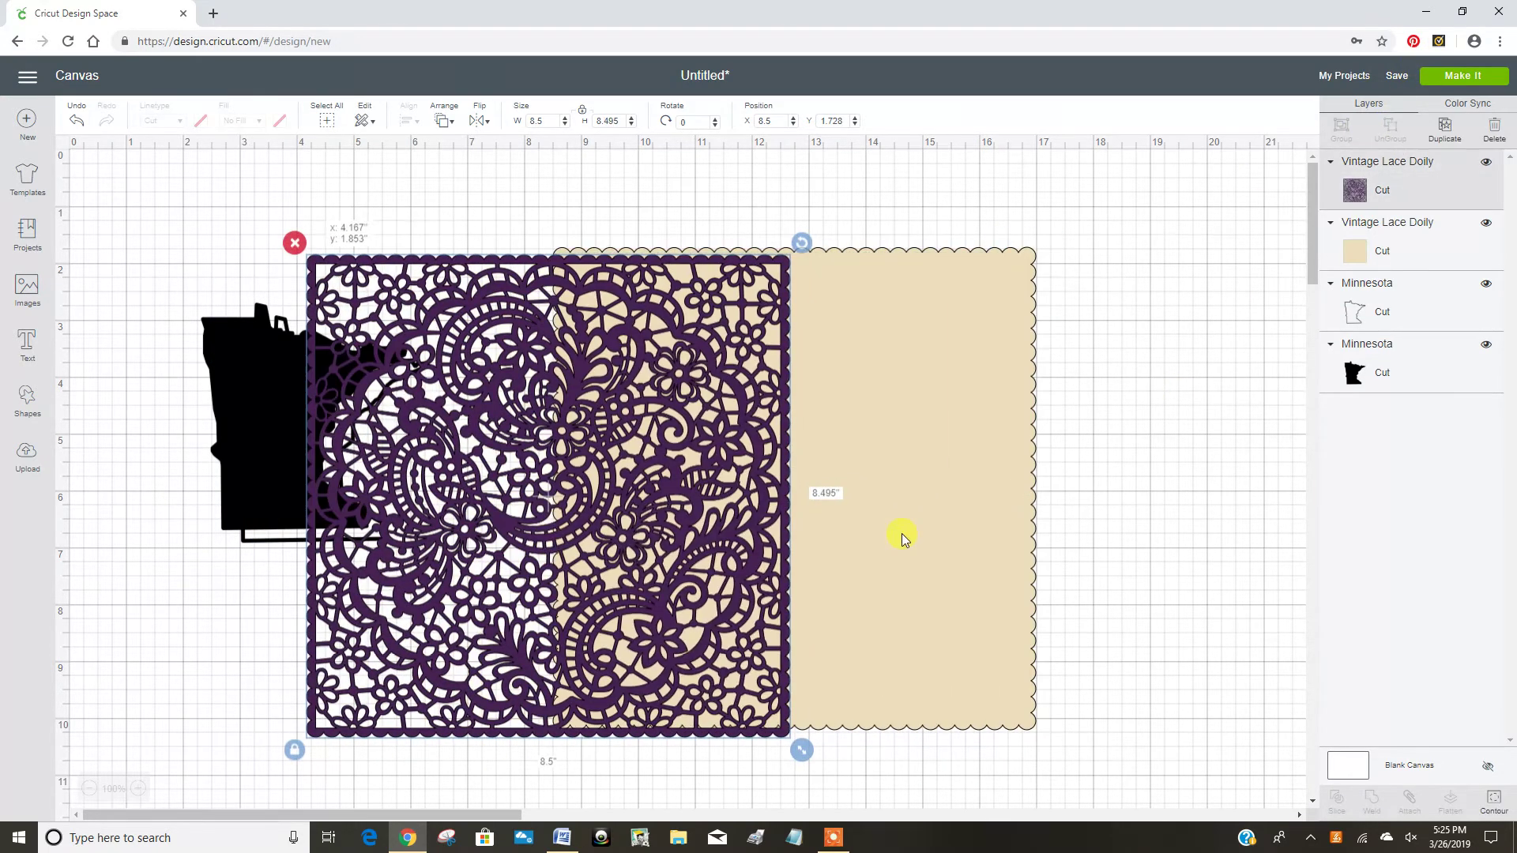
pyautogui.moveTo(902, 535); pyautogui.dragTo(1150, 516)
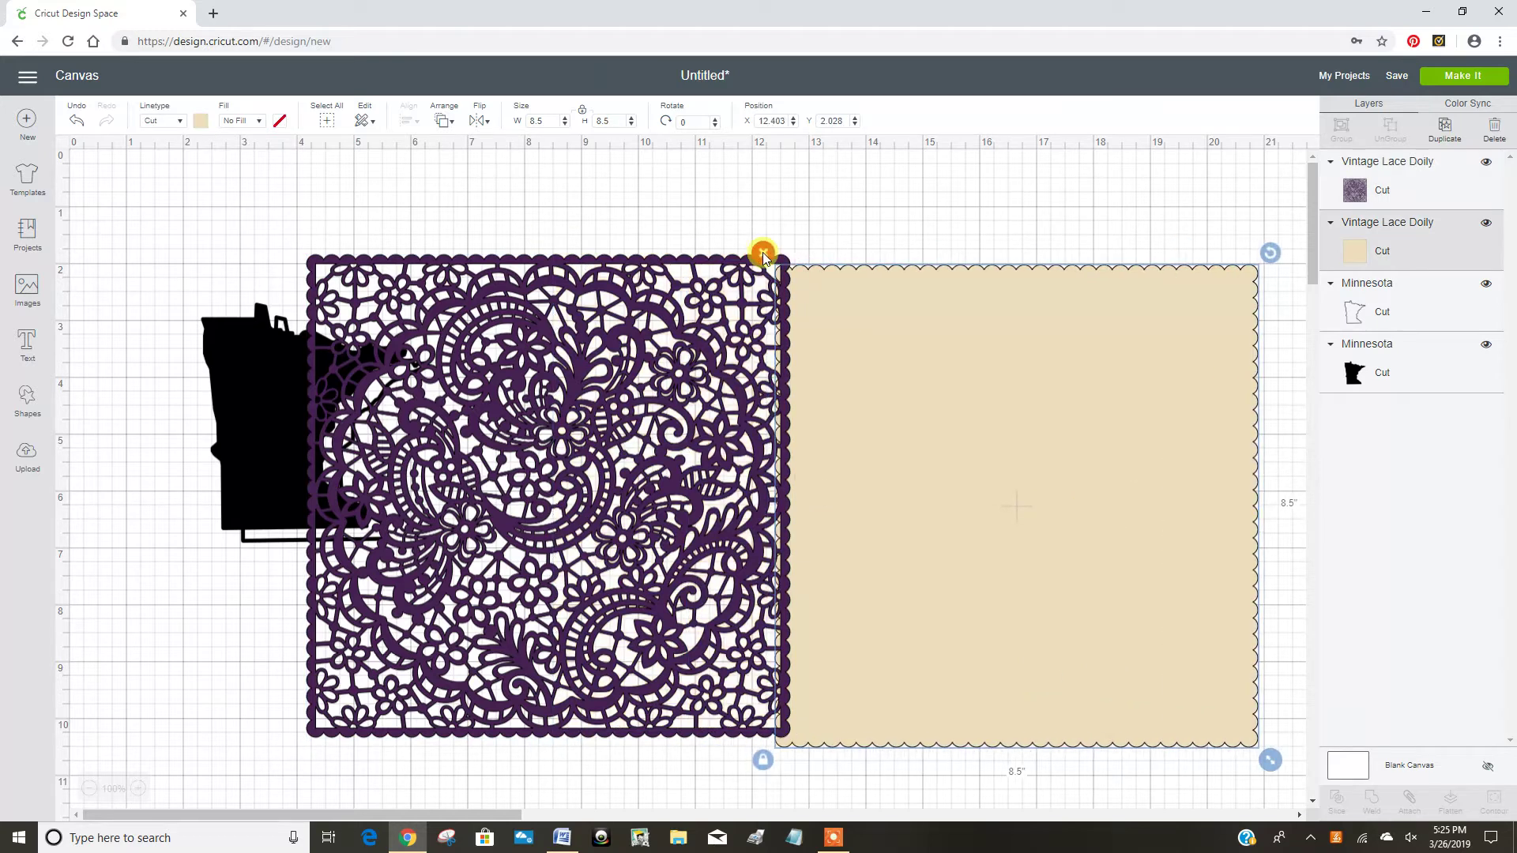
pyautogui.click(762, 253)
pyautogui.moveTo(648, 397); pyautogui.dragTo(901, 364)
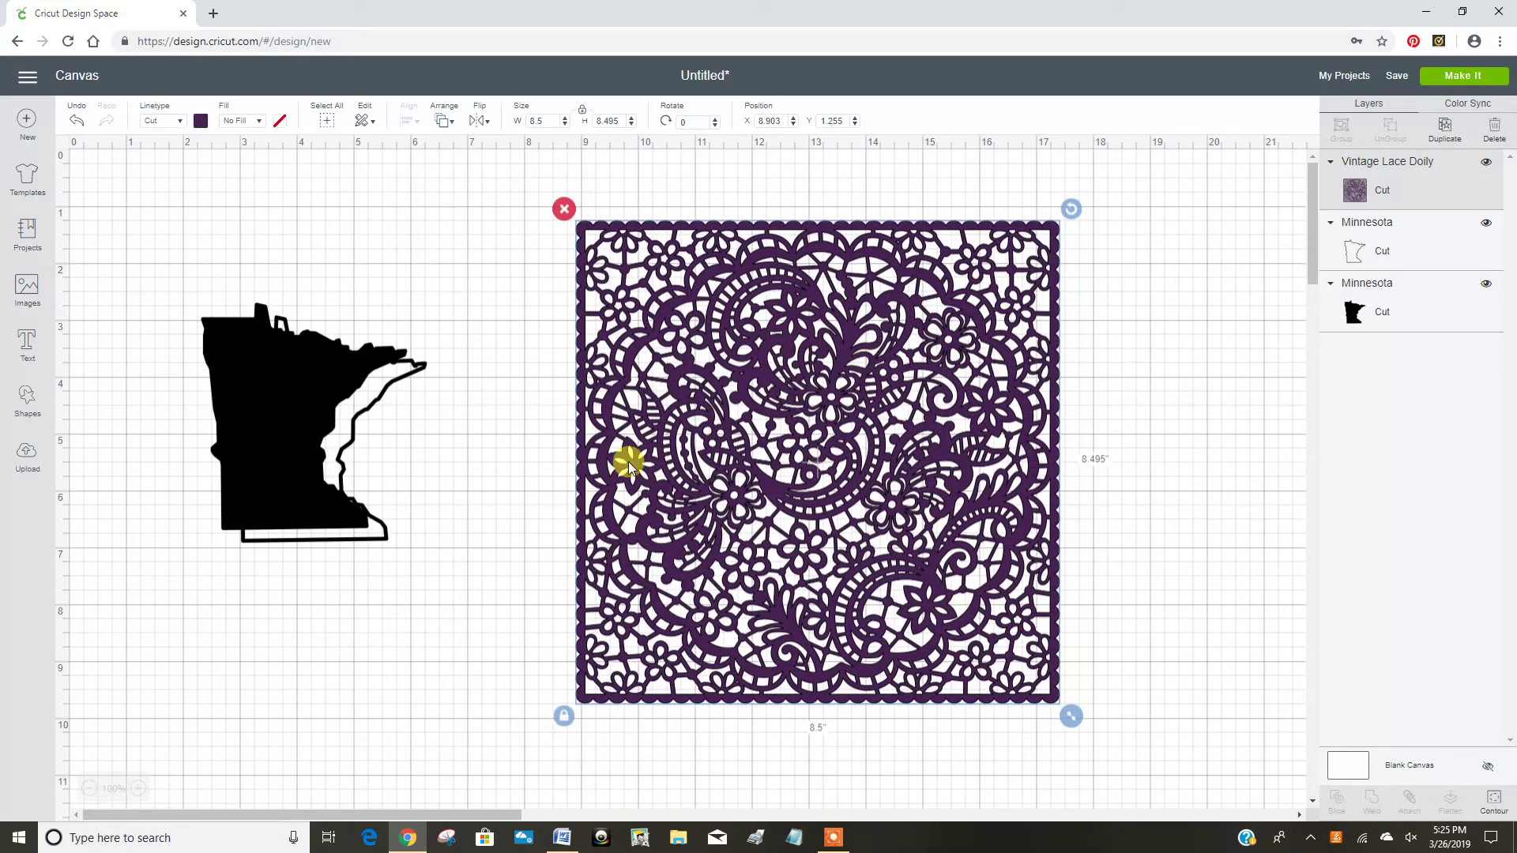
# - Separate the outline from the filled Minnesota and recolour the filled shape red
pyautogui.click(281, 392)
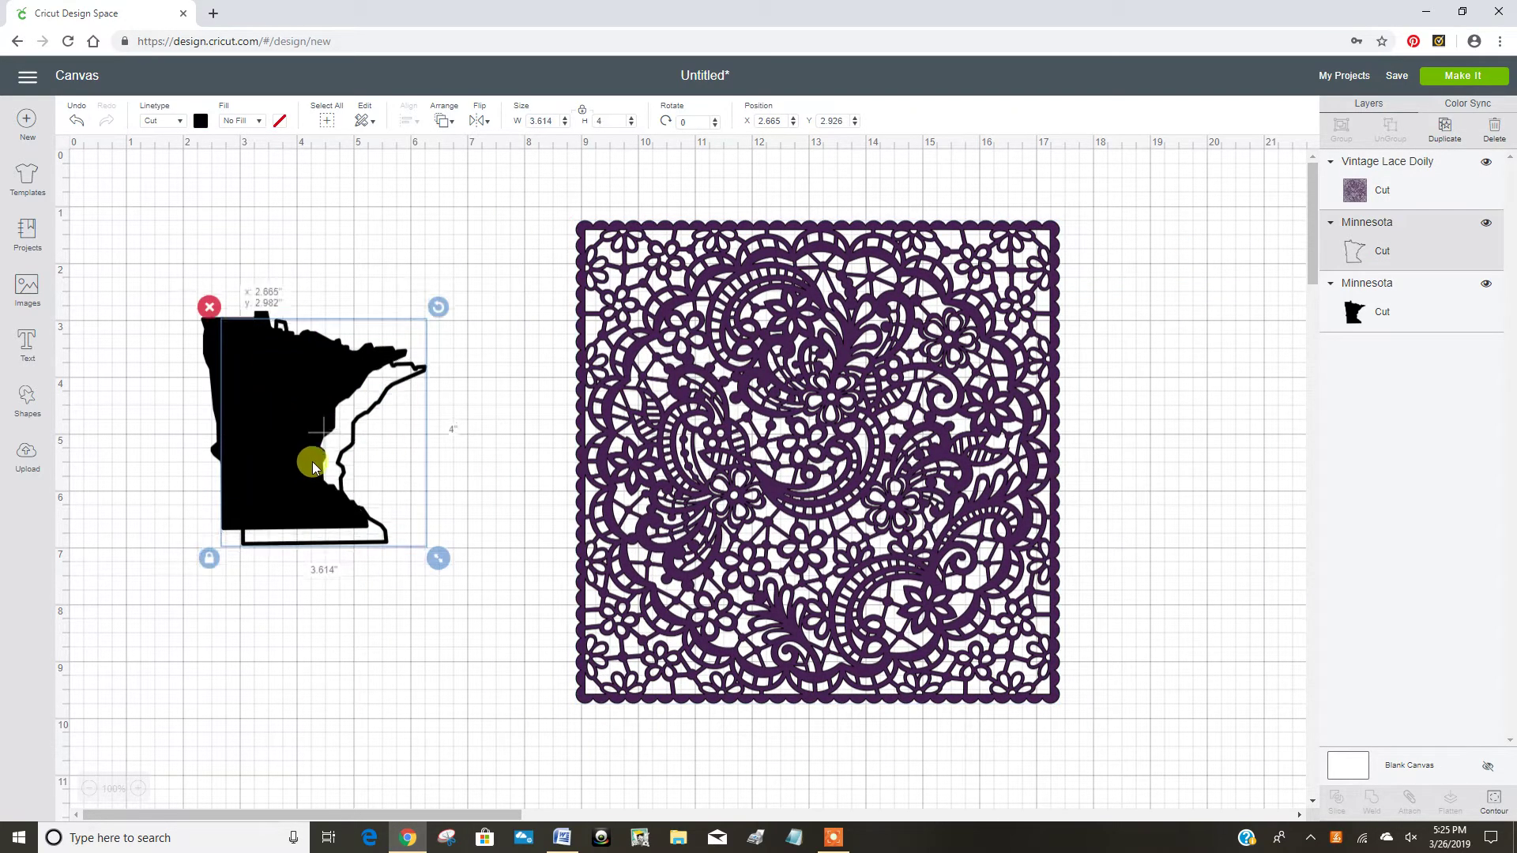
pyautogui.moveTo(312, 461); pyautogui.dragTo(399, 472)
pyautogui.click(251, 357)
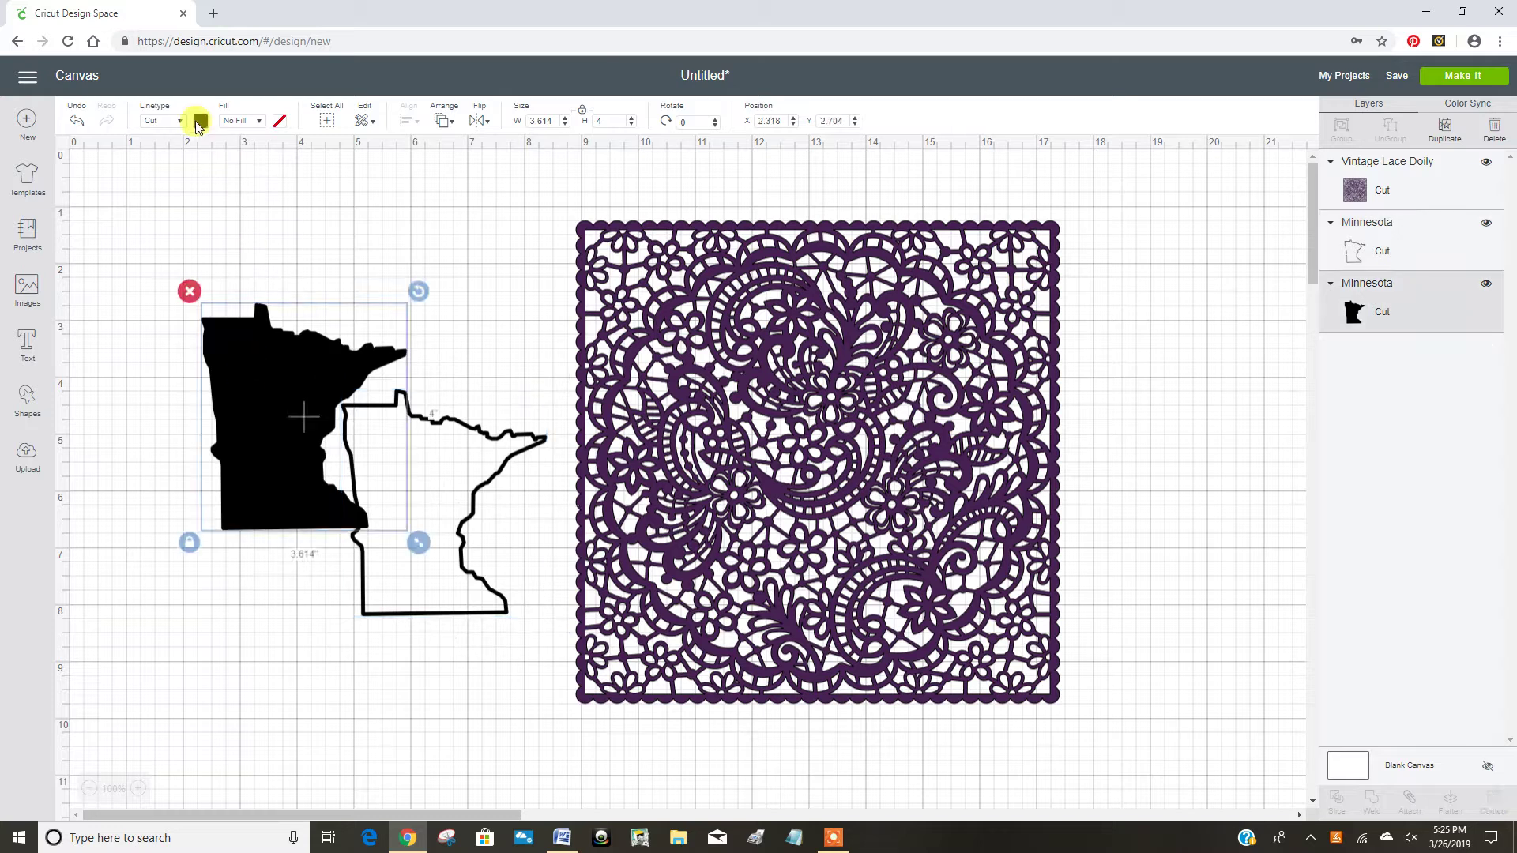
pyautogui.click(200, 121)
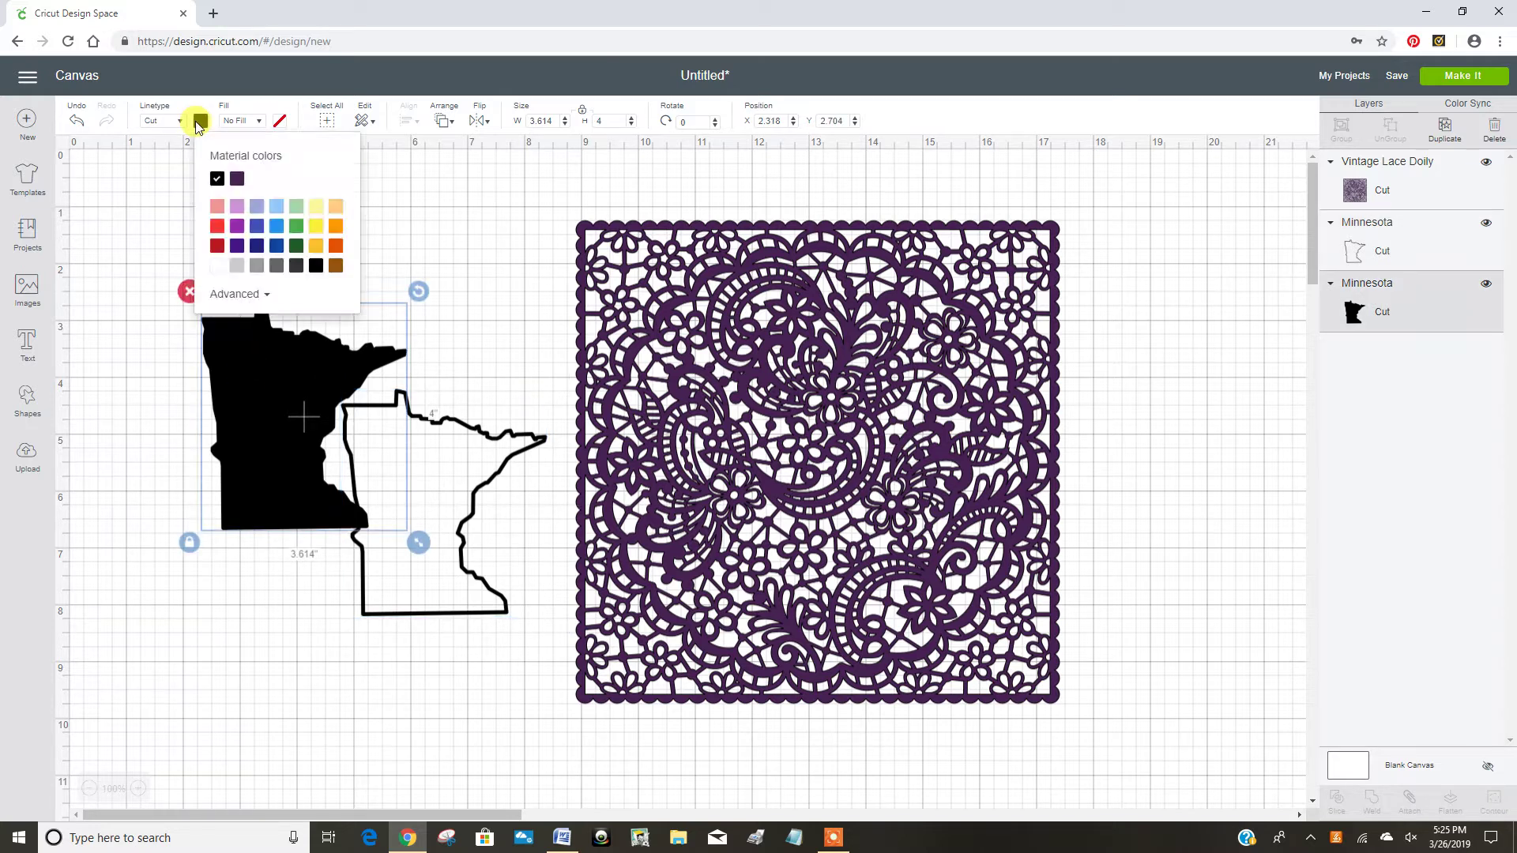
pyautogui.click(217, 228)
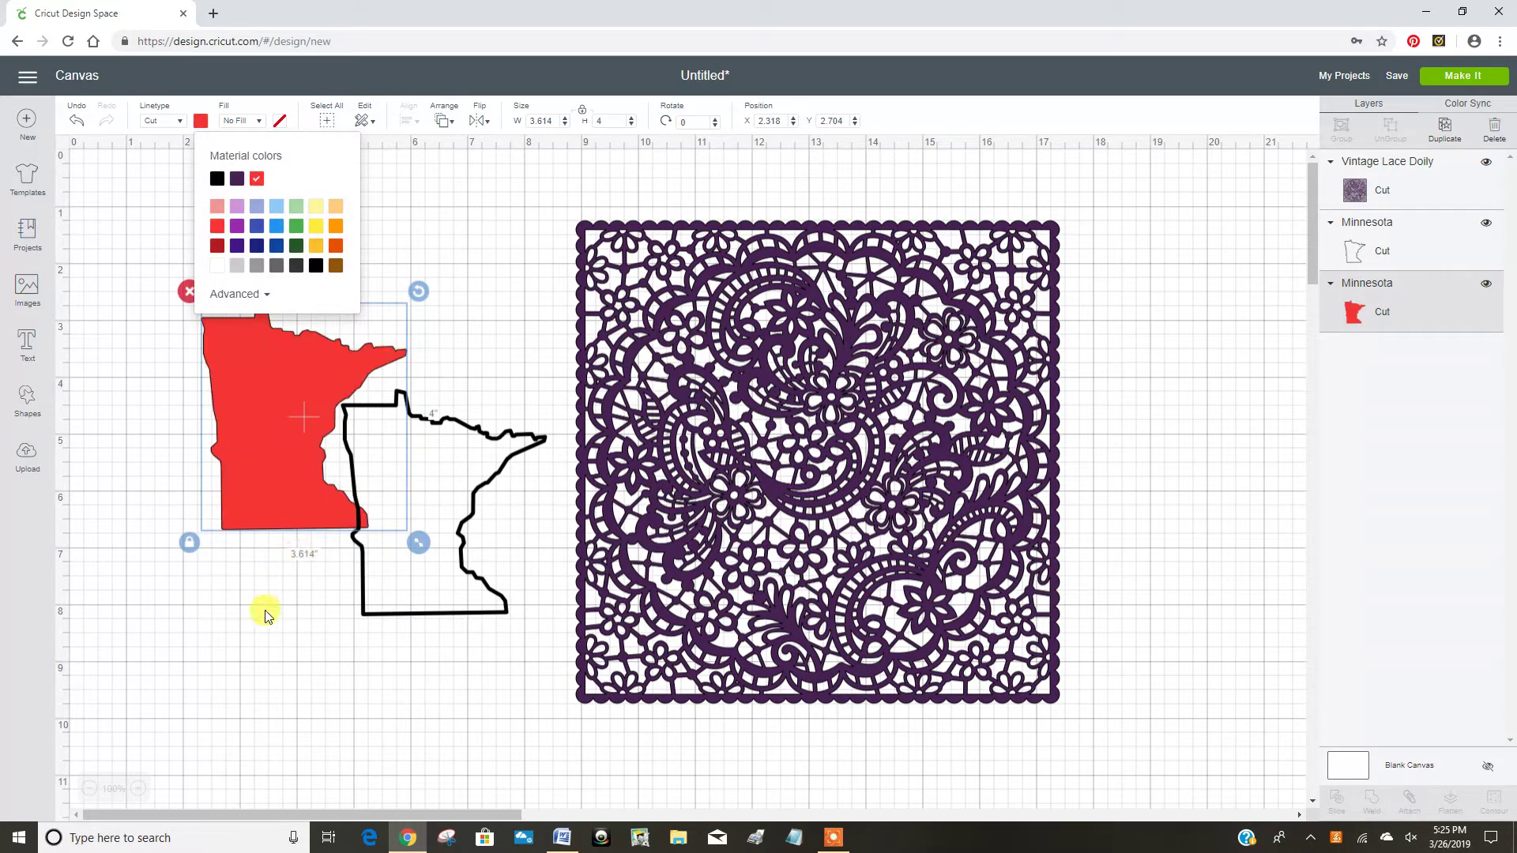
pyautogui.click(444, 680)
# - Centre-align both Minnesota shapes, enlarge to about 5.48 inches wide, and move to the upper left
pyautogui.moveTo(444, 681); pyautogui.dragTo(214, 433)
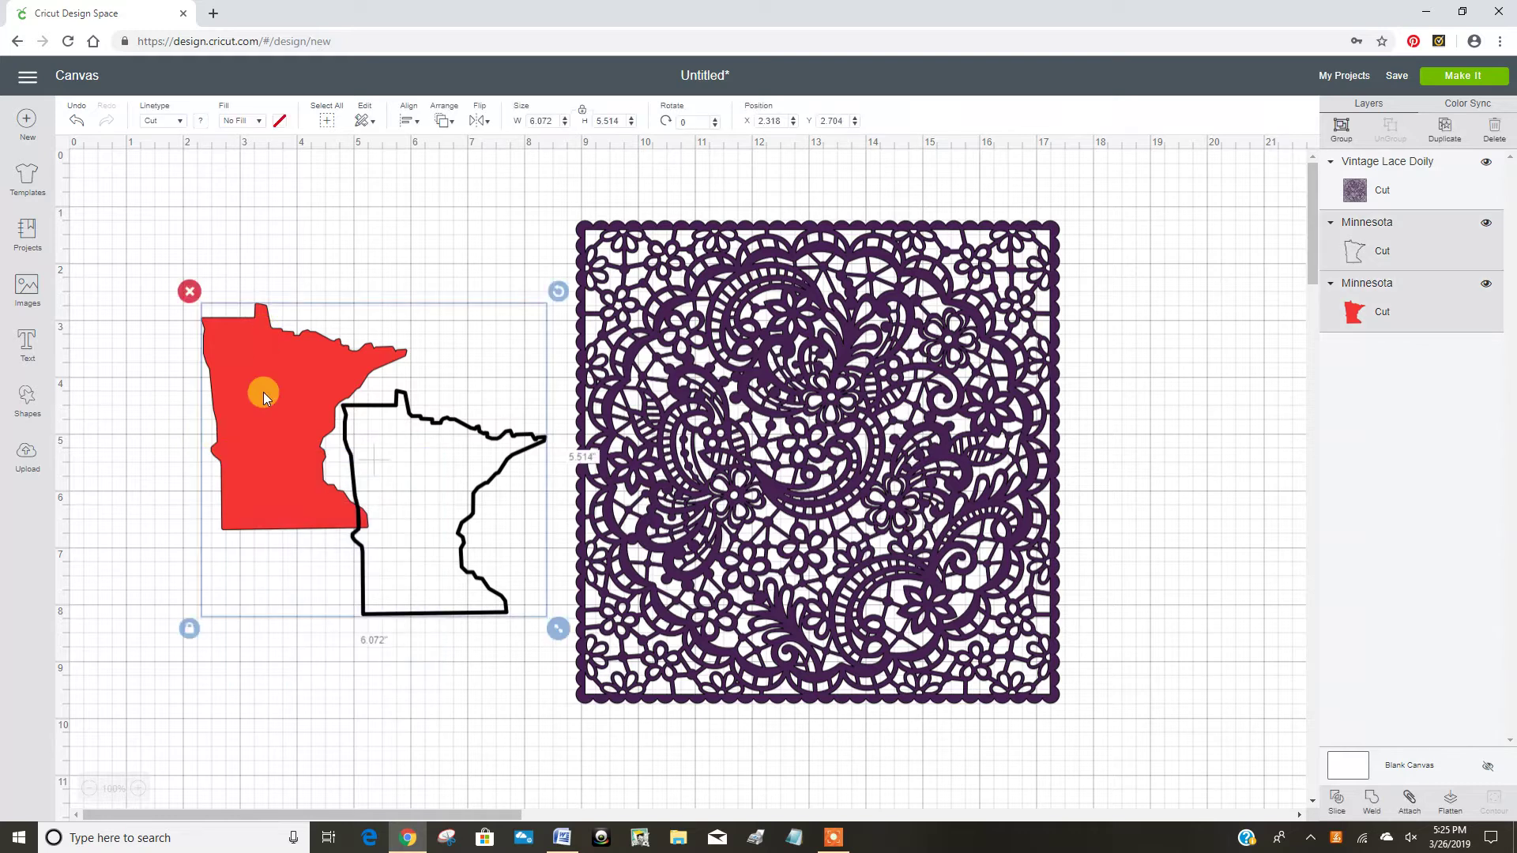
pyautogui.click(408, 124)
pyautogui.click(421, 297)
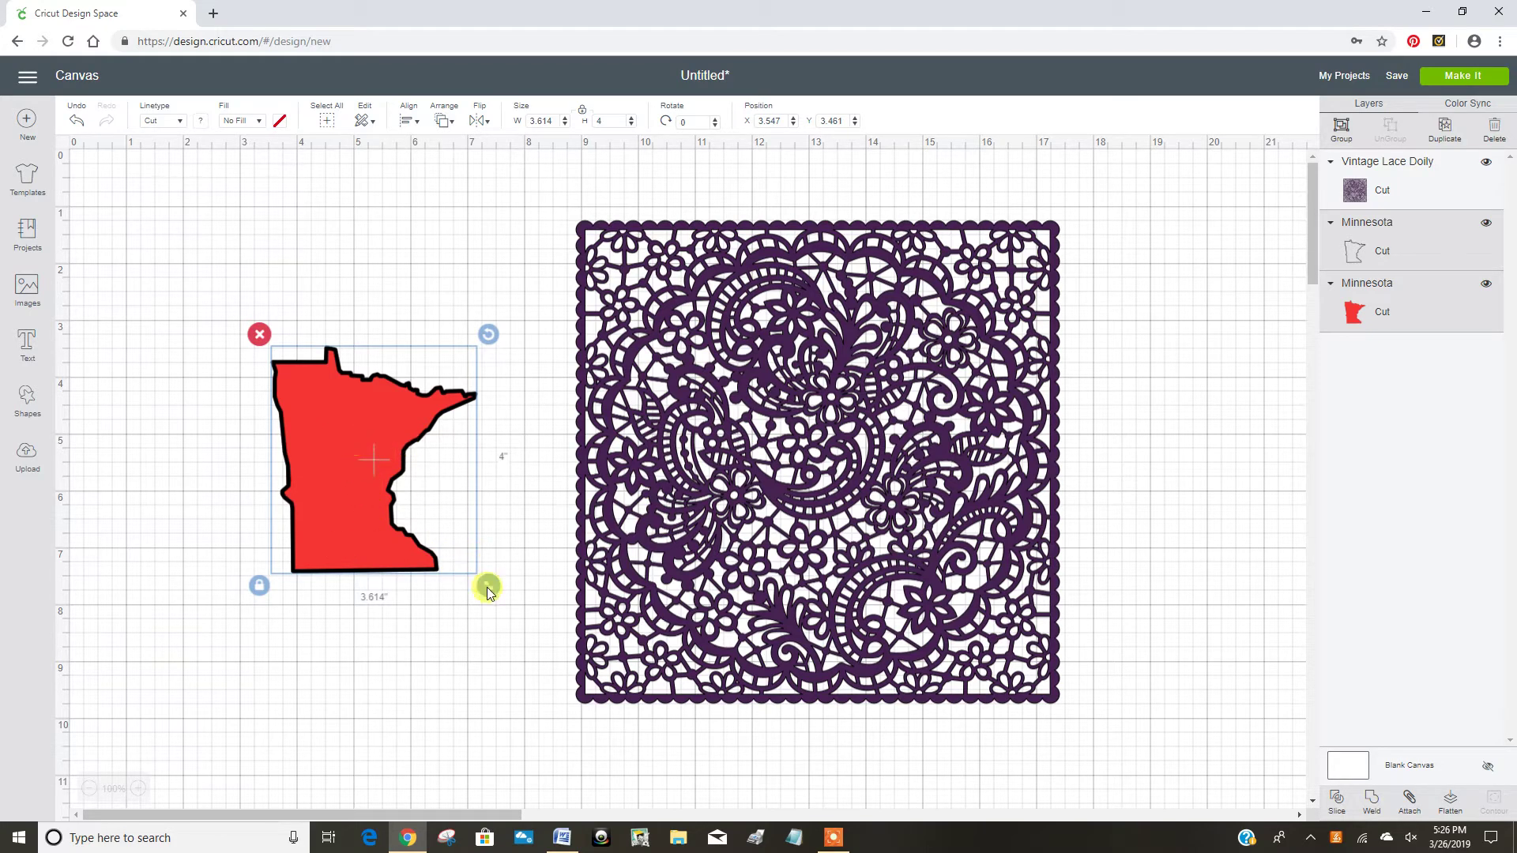
pyautogui.moveTo(490, 587); pyautogui.dragTo(581, 695)
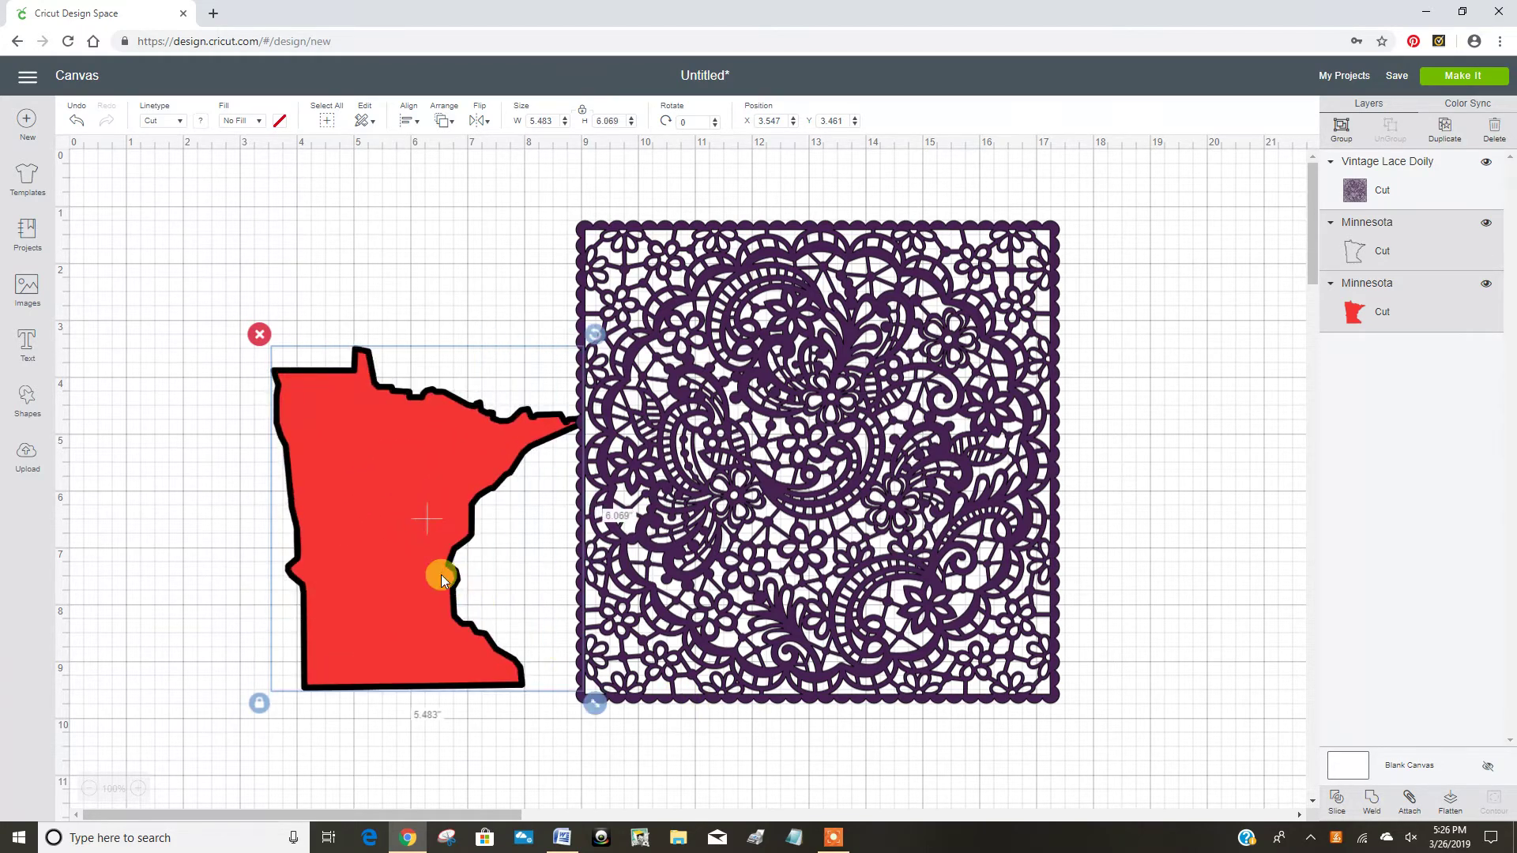
pyautogui.moveTo(357, 526); pyautogui.dragTo(317, 489)
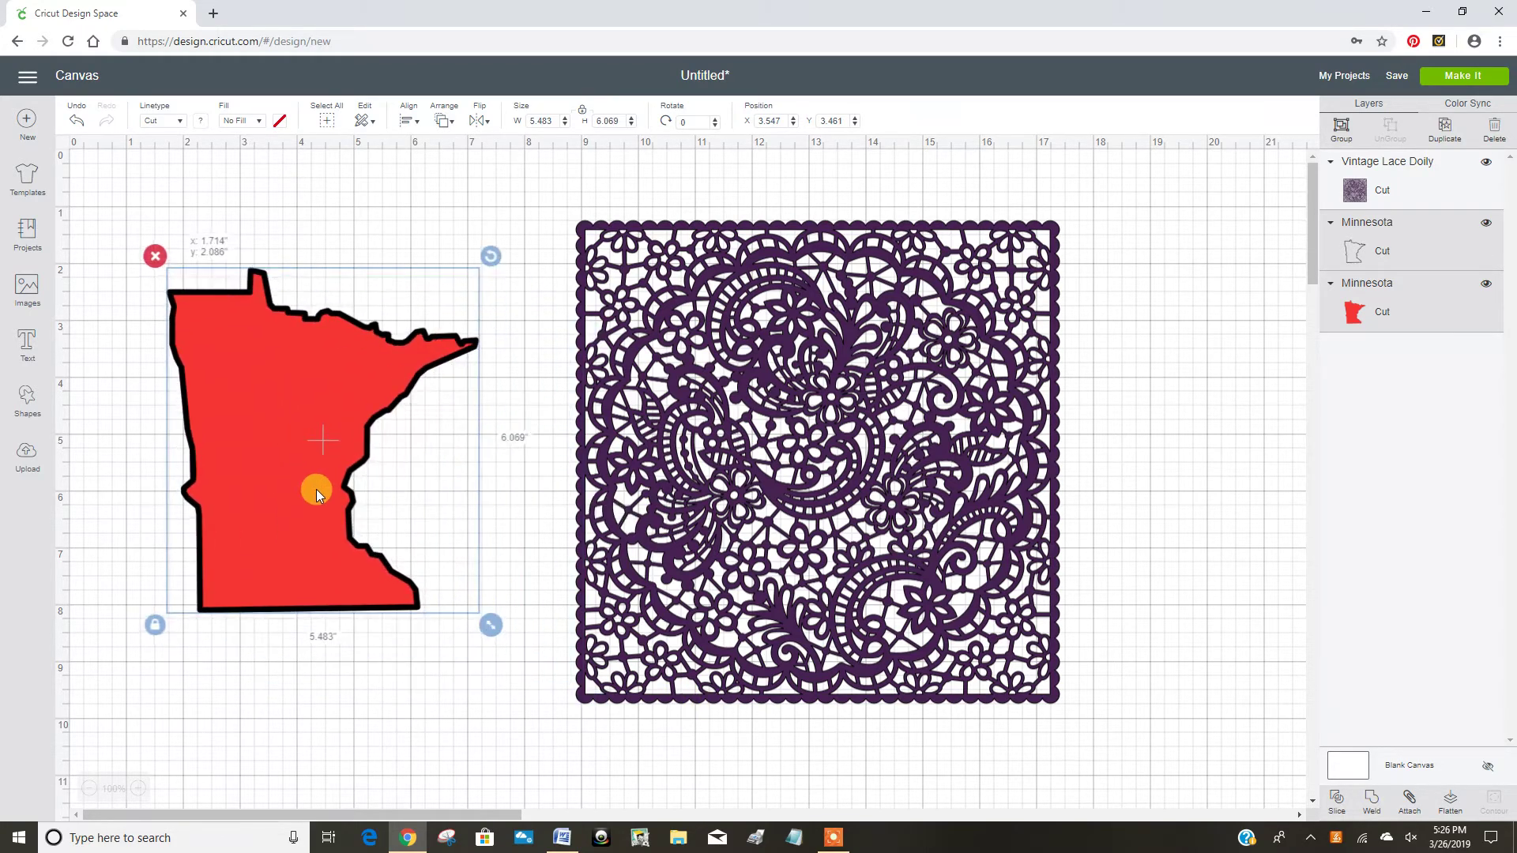
# - Pull the black Minnesota outline away from the red filled shape
pyautogui.click(425, 207)
pyautogui.click(274, 419)
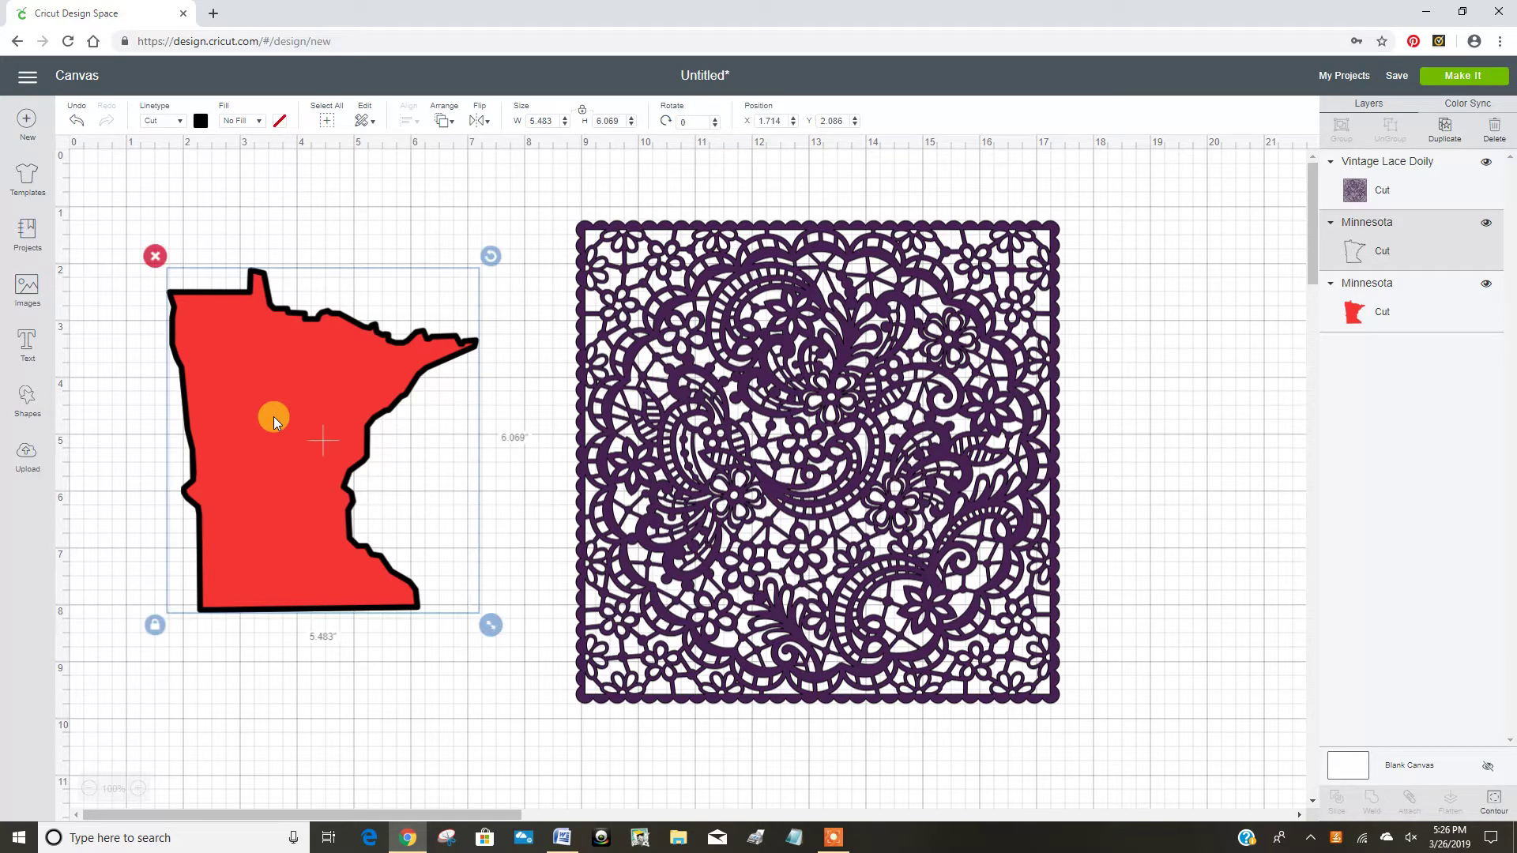
pyautogui.click(1367, 316)
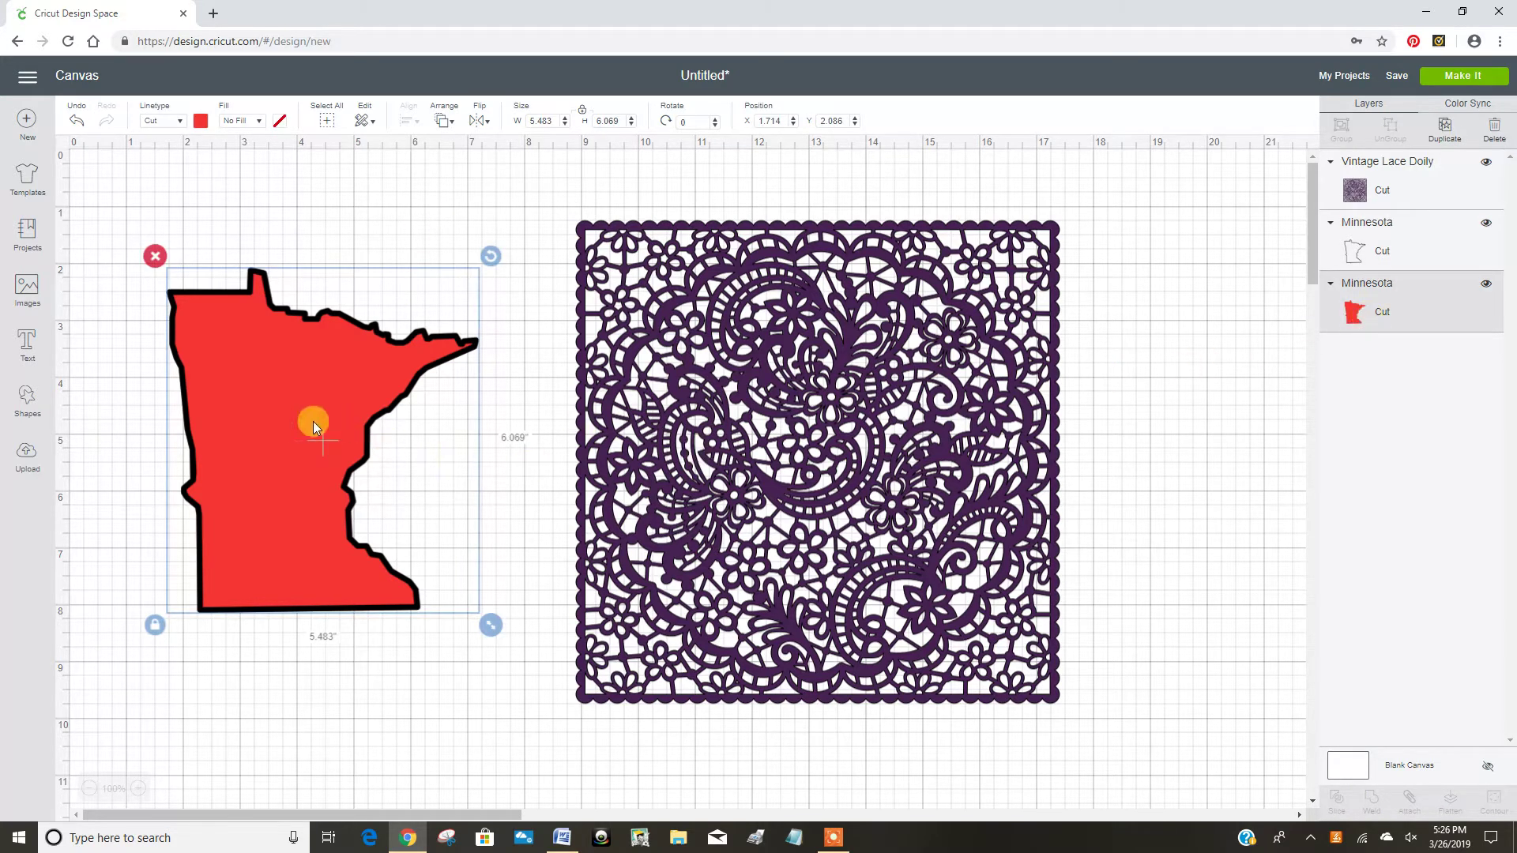
pyautogui.moveTo(302, 421)
pyautogui.mouseDown()
pyautogui.moveTo(417, 450)
pyautogui.moveTo(339, 369)
pyautogui.mouseUp()
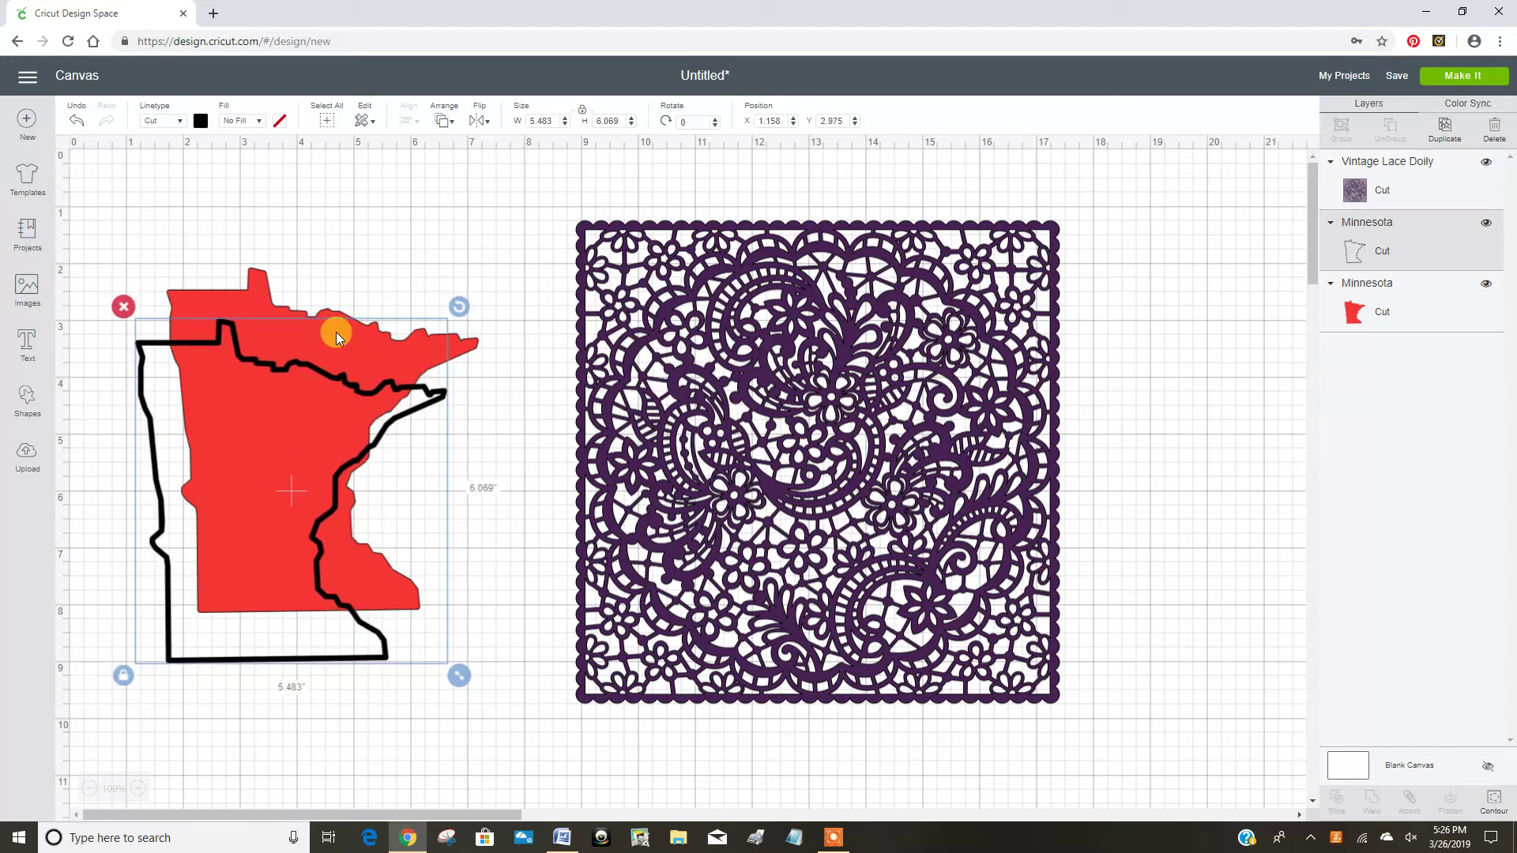
# - Place the red Minnesota over the lace doily and select both together
pyautogui.click(252, 281)
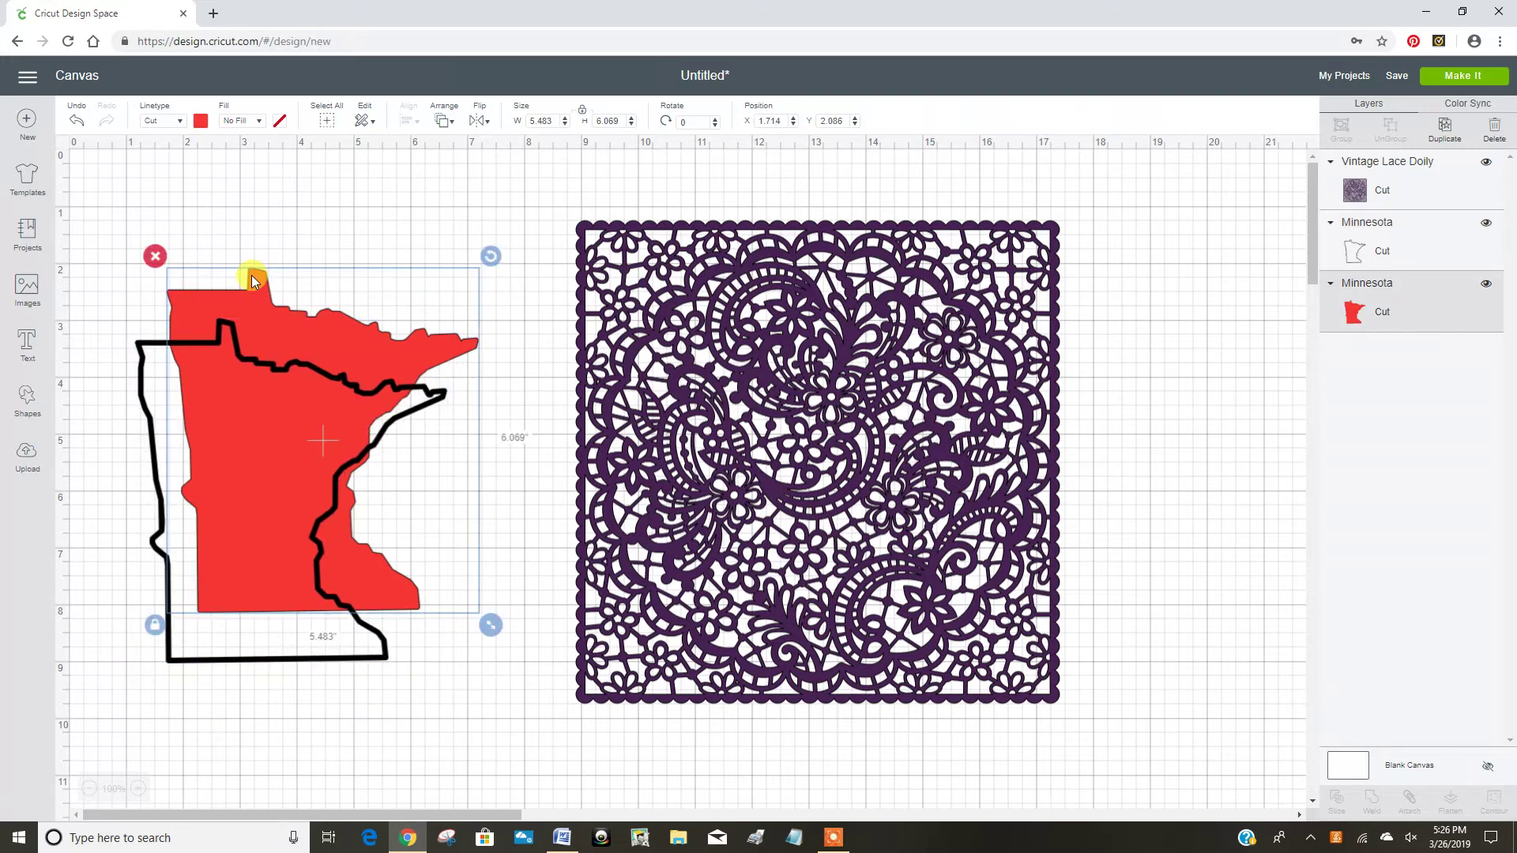
pyautogui.moveTo(253, 281); pyautogui.dragTo(692, 306)
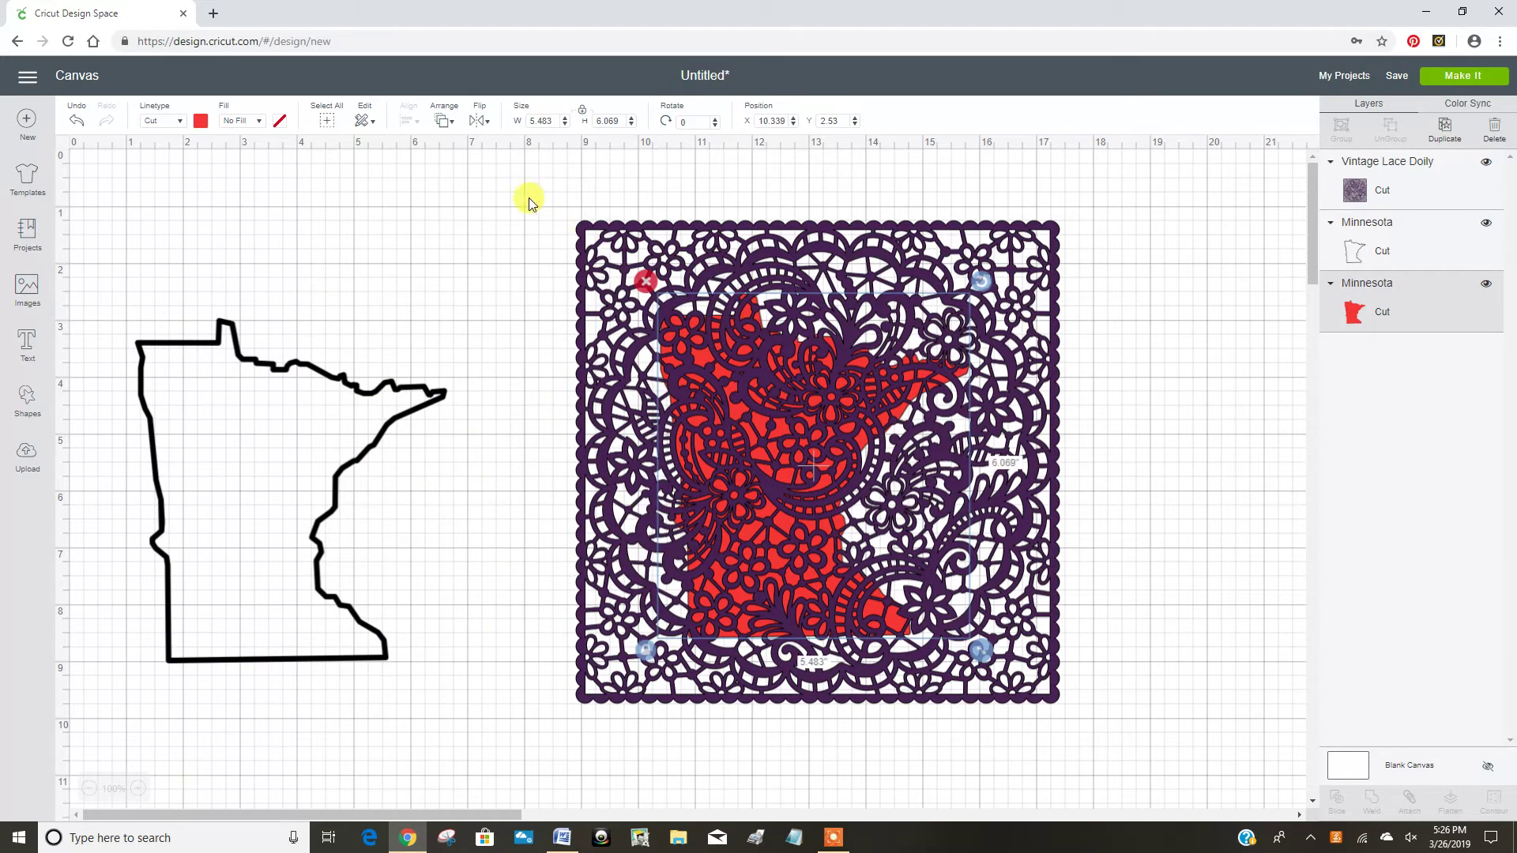
pyautogui.moveTo(533, 196); pyautogui.dragTo(1156, 735)
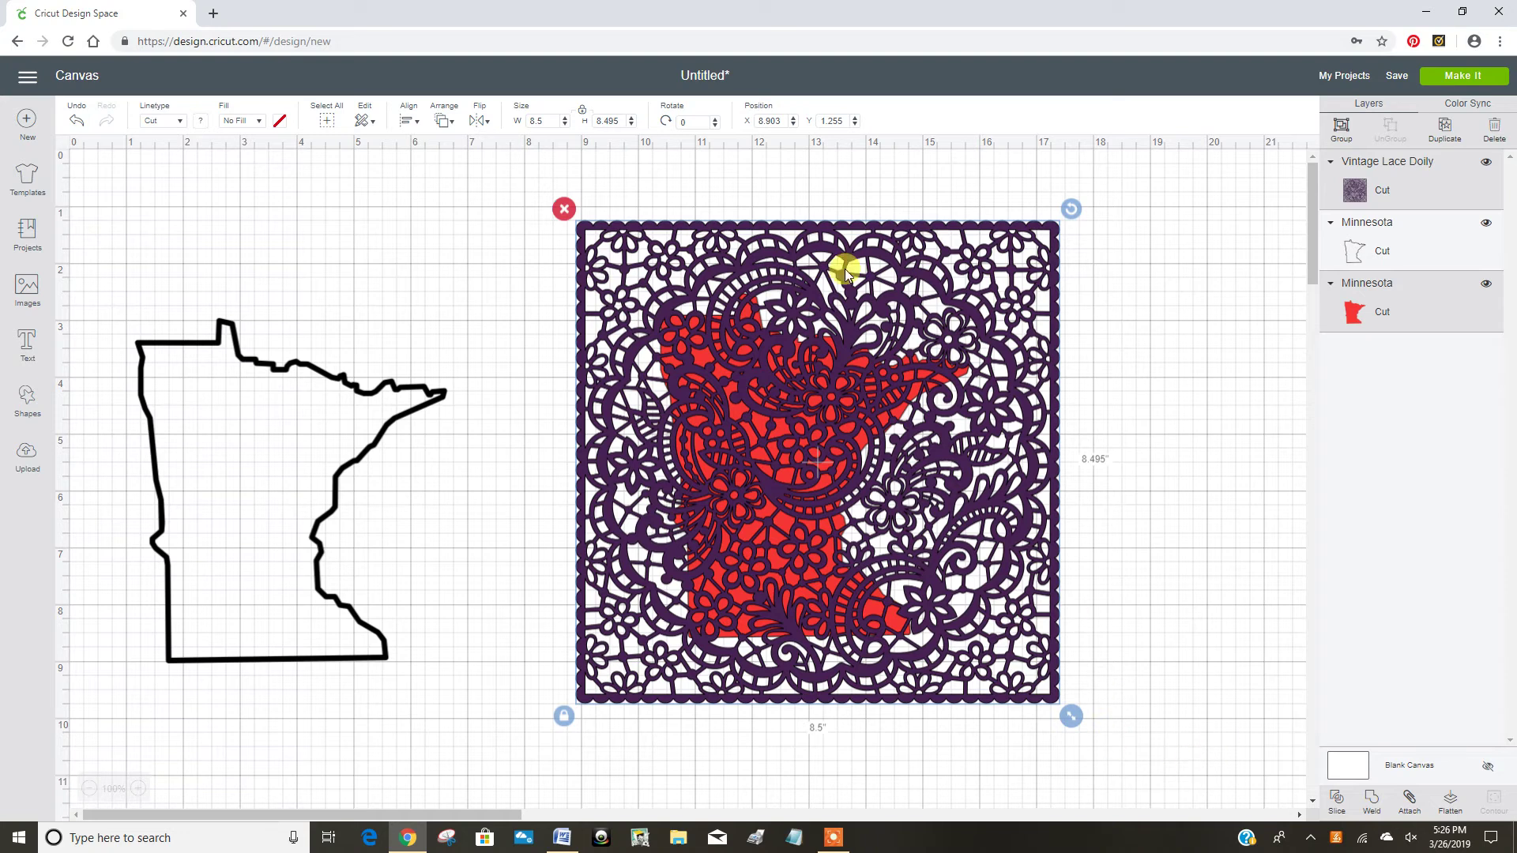
# - Slice the red Minnesota against the doily and select the leftover doily frame
pyautogui.click(1336, 804)
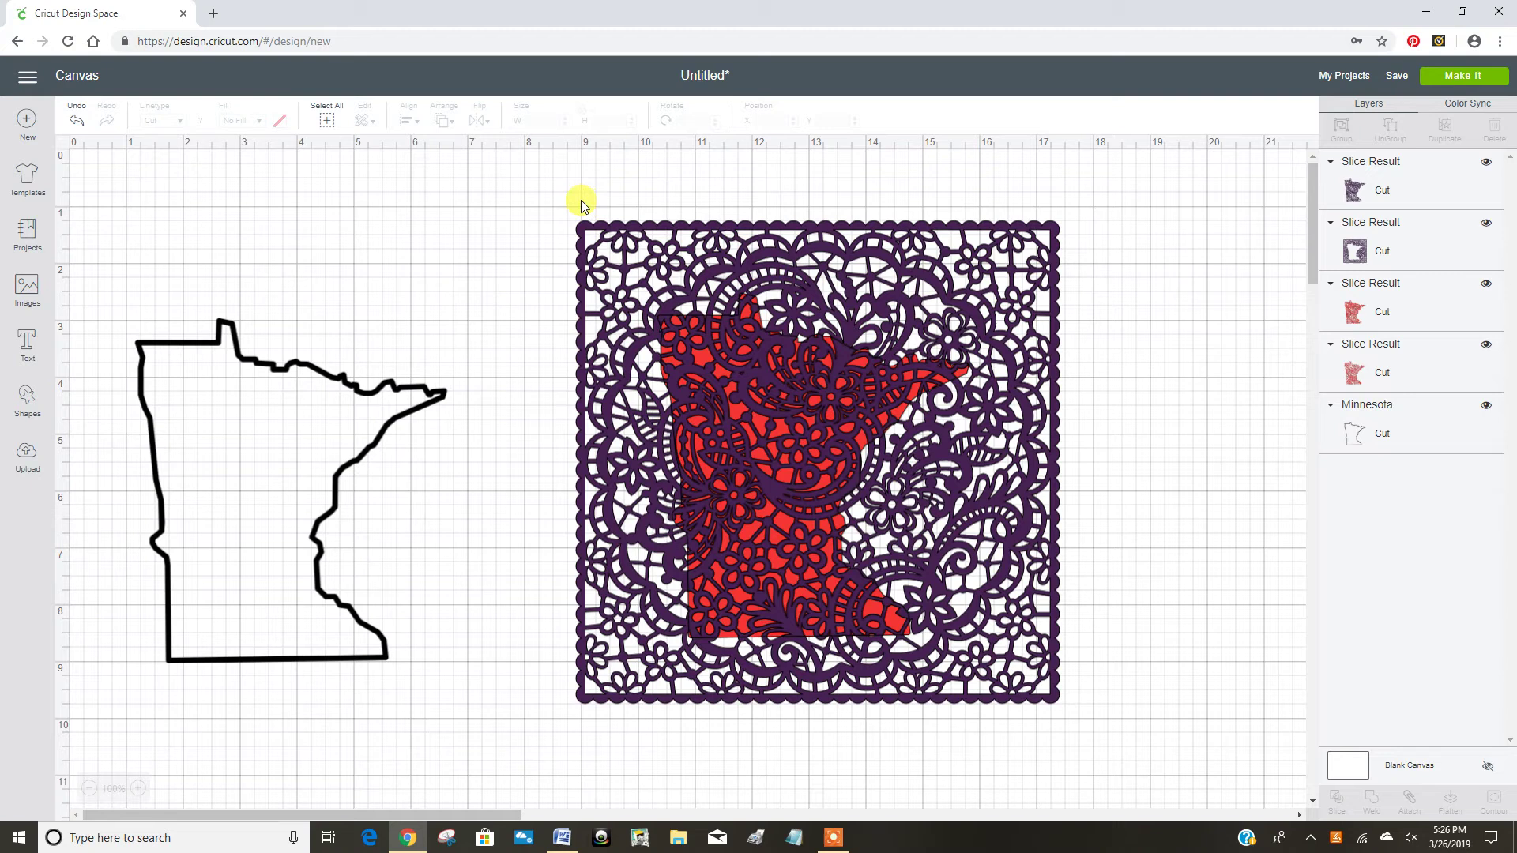
pyautogui.click(595, 235)
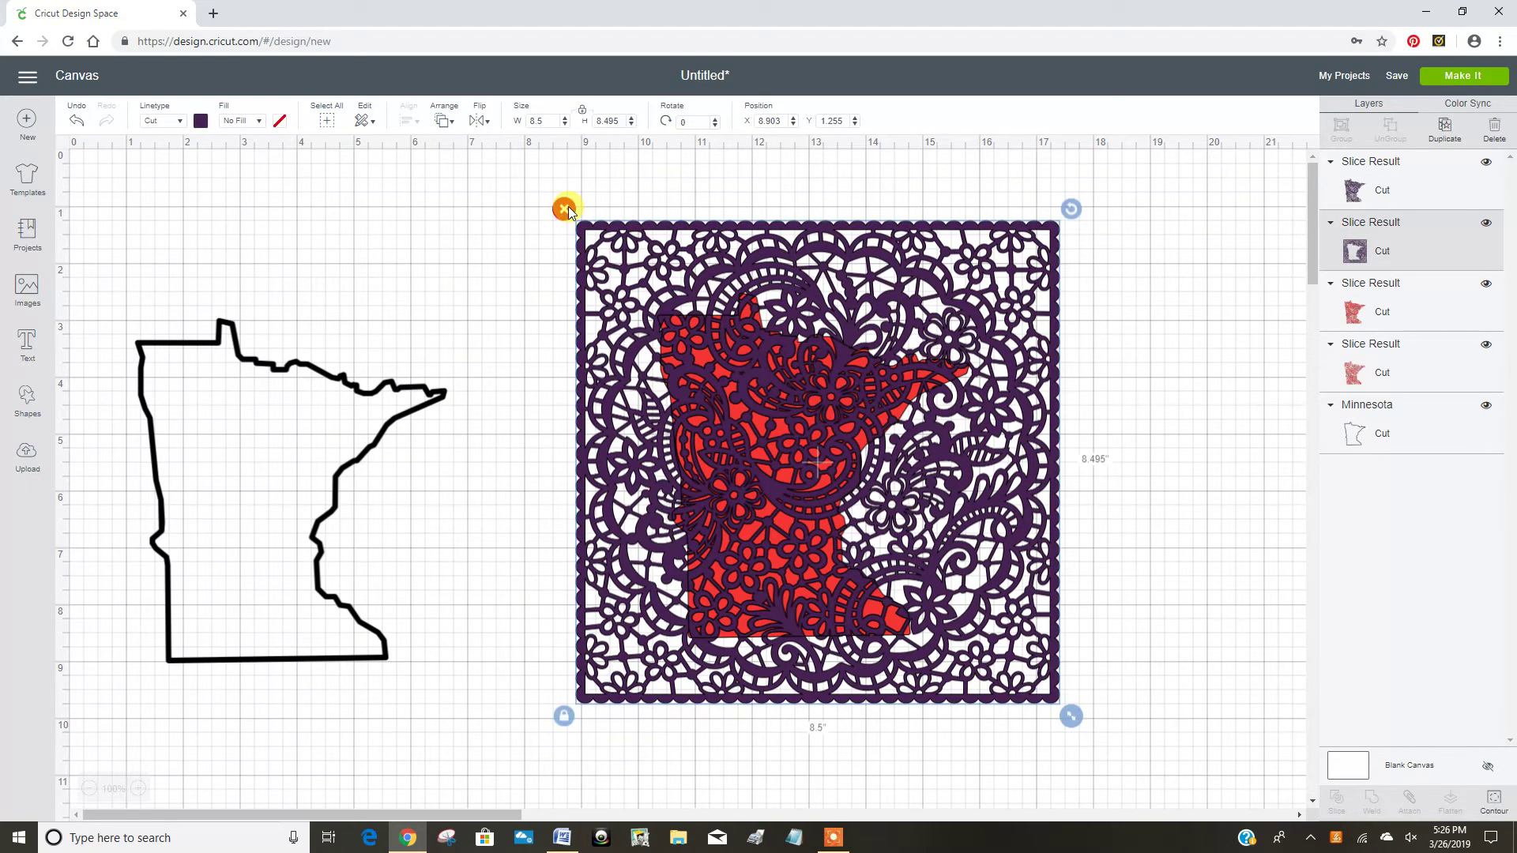
# - Delete the doily frame, move the red pieces aside, and set the purple lace Minnesota inside the black outline
pyautogui.click(577, 212)
pyautogui.moveTo(750, 403); pyautogui.dragTo(522, 383)
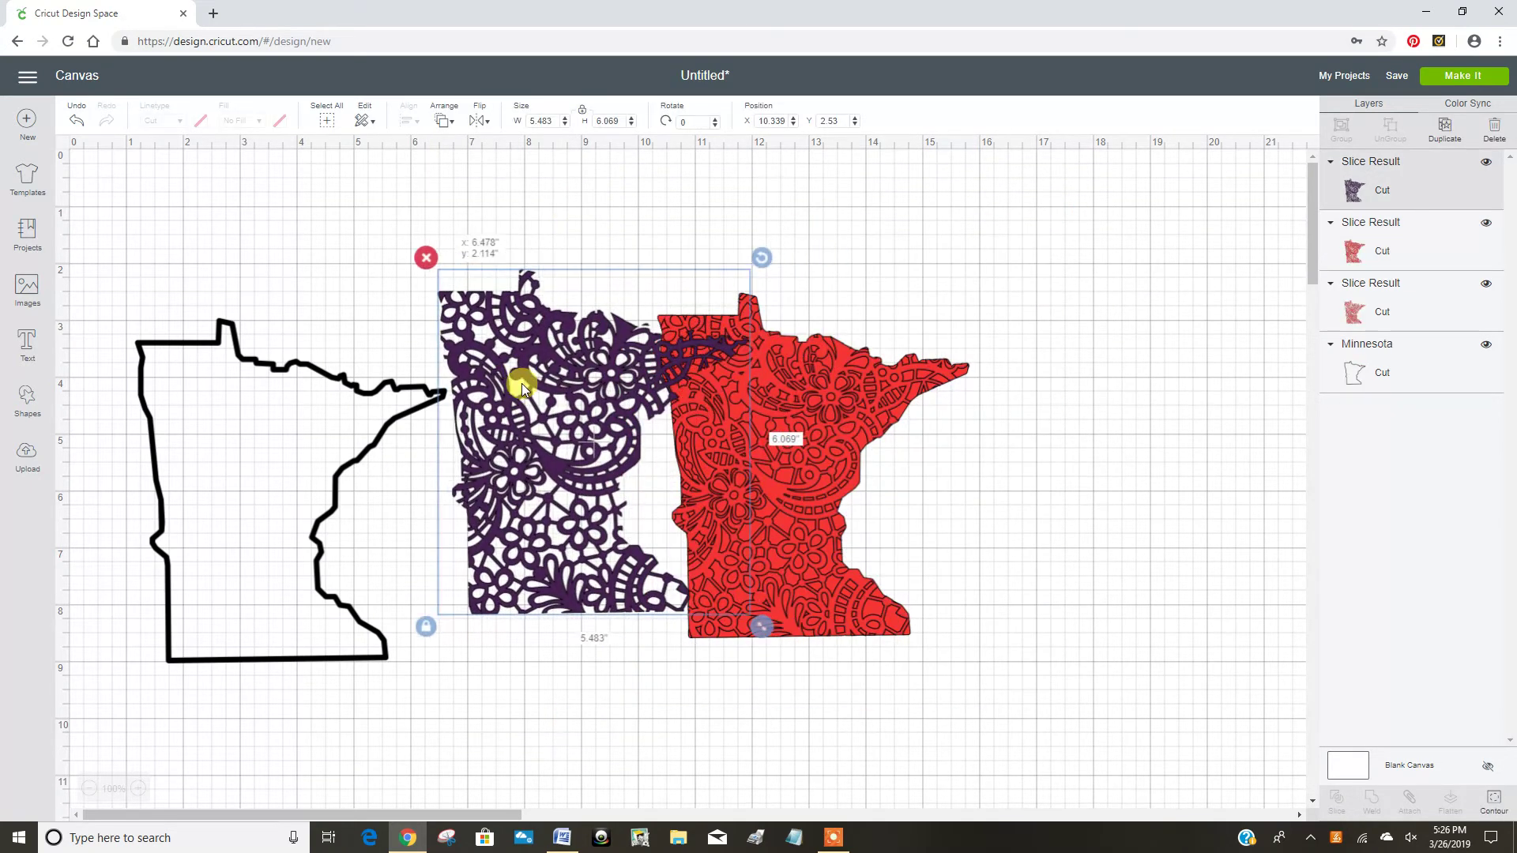
pyautogui.moveTo(832, 430); pyautogui.dragTo(1199, 421)
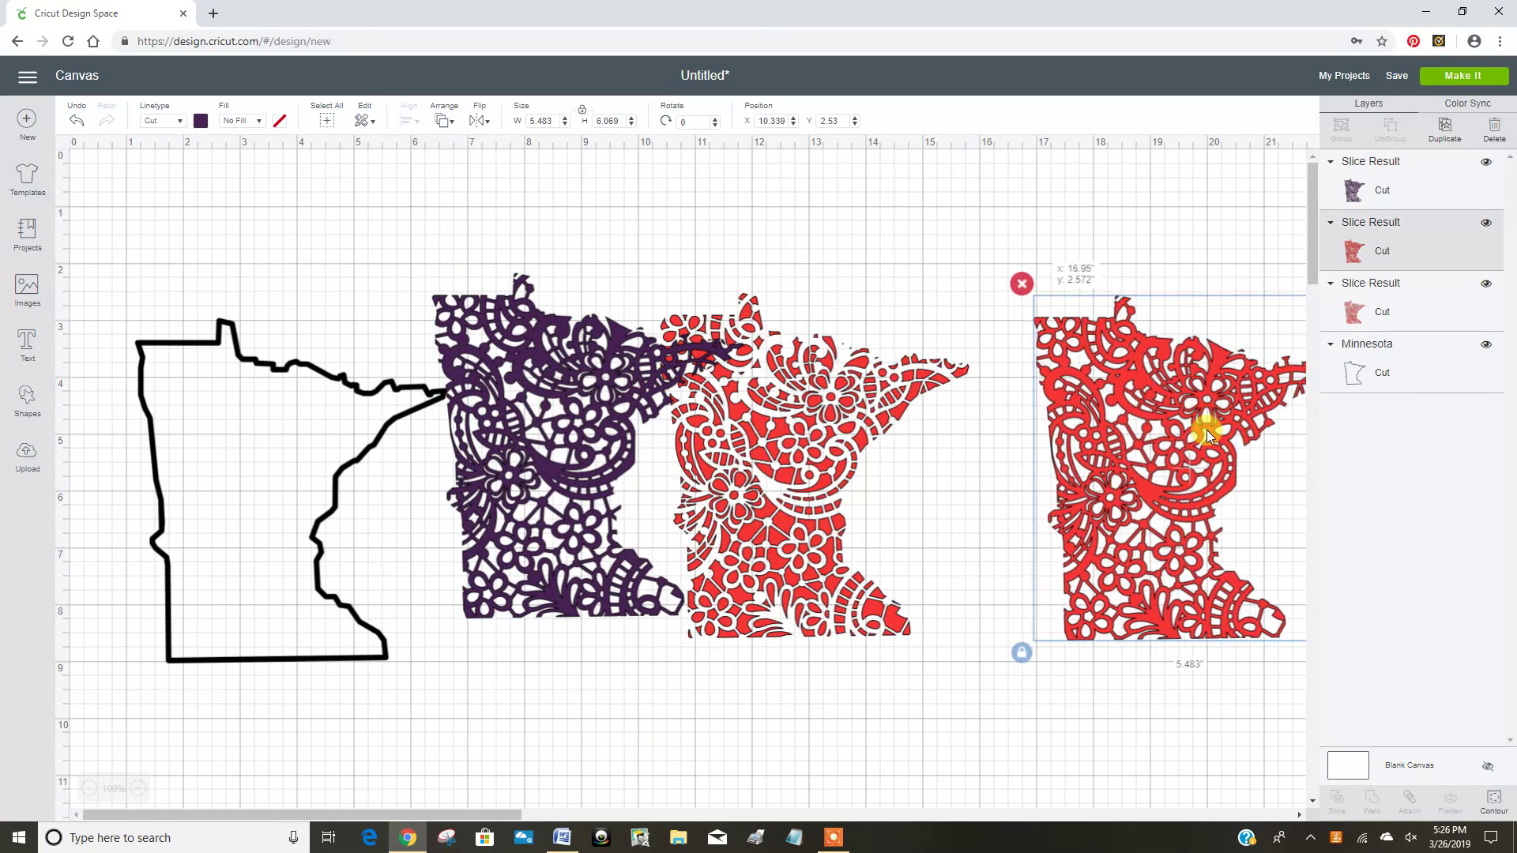
pyautogui.moveTo(693, 448); pyautogui.dragTo(793, 386)
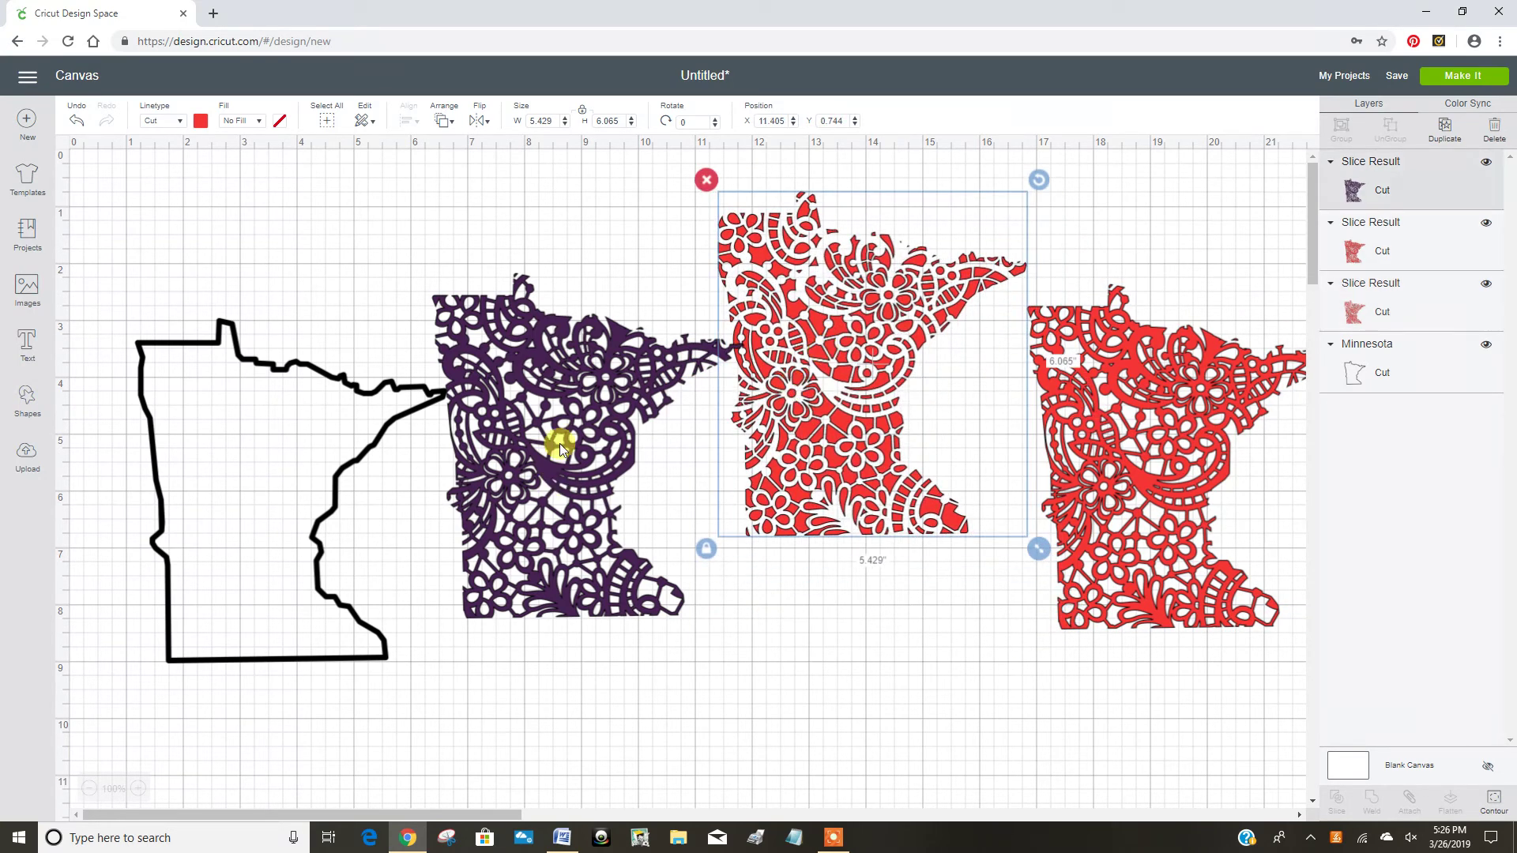
pyautogui.moveTo(559, 444); pyautogui.dragTo(256, 489)
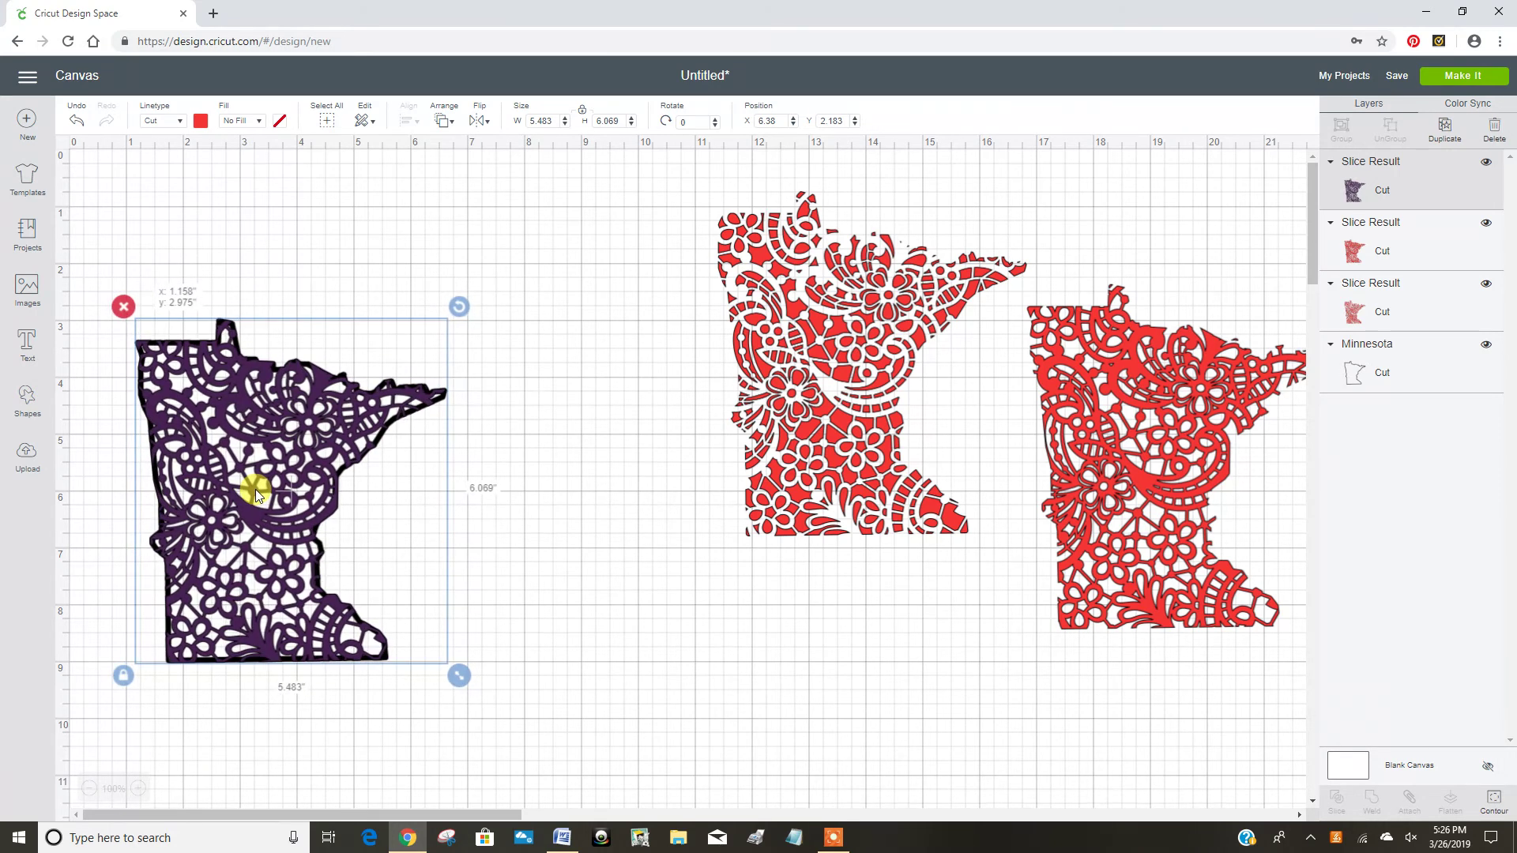
# - Weld the purple lace and black outline into one Minnesota shape and move it rightward
pyautogui.click(336, 748)
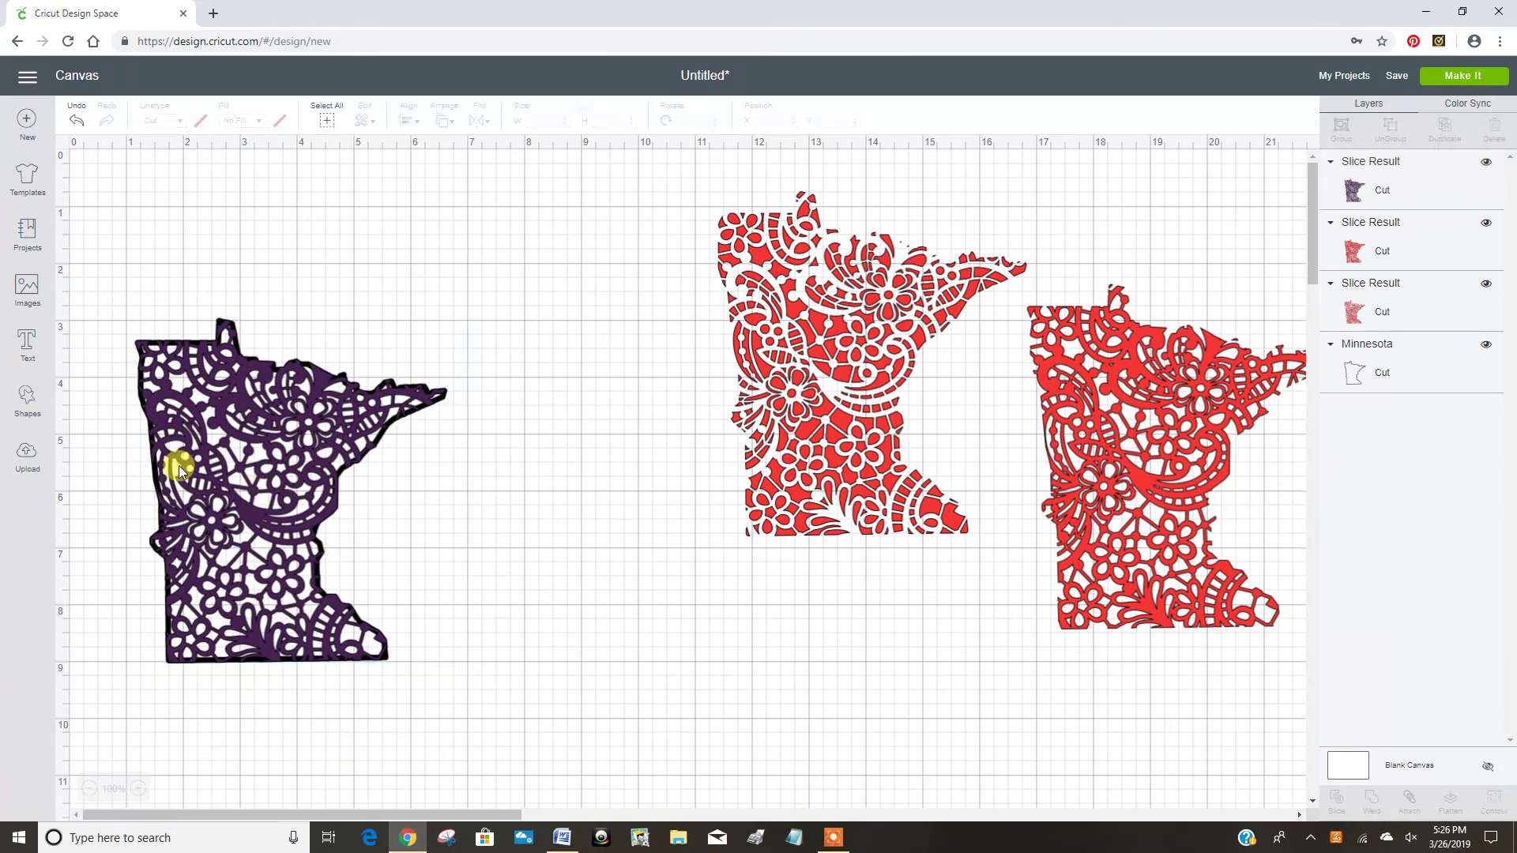
pyautogui.moveTo(113, 281); pyautogui.dragTo(526, 700)
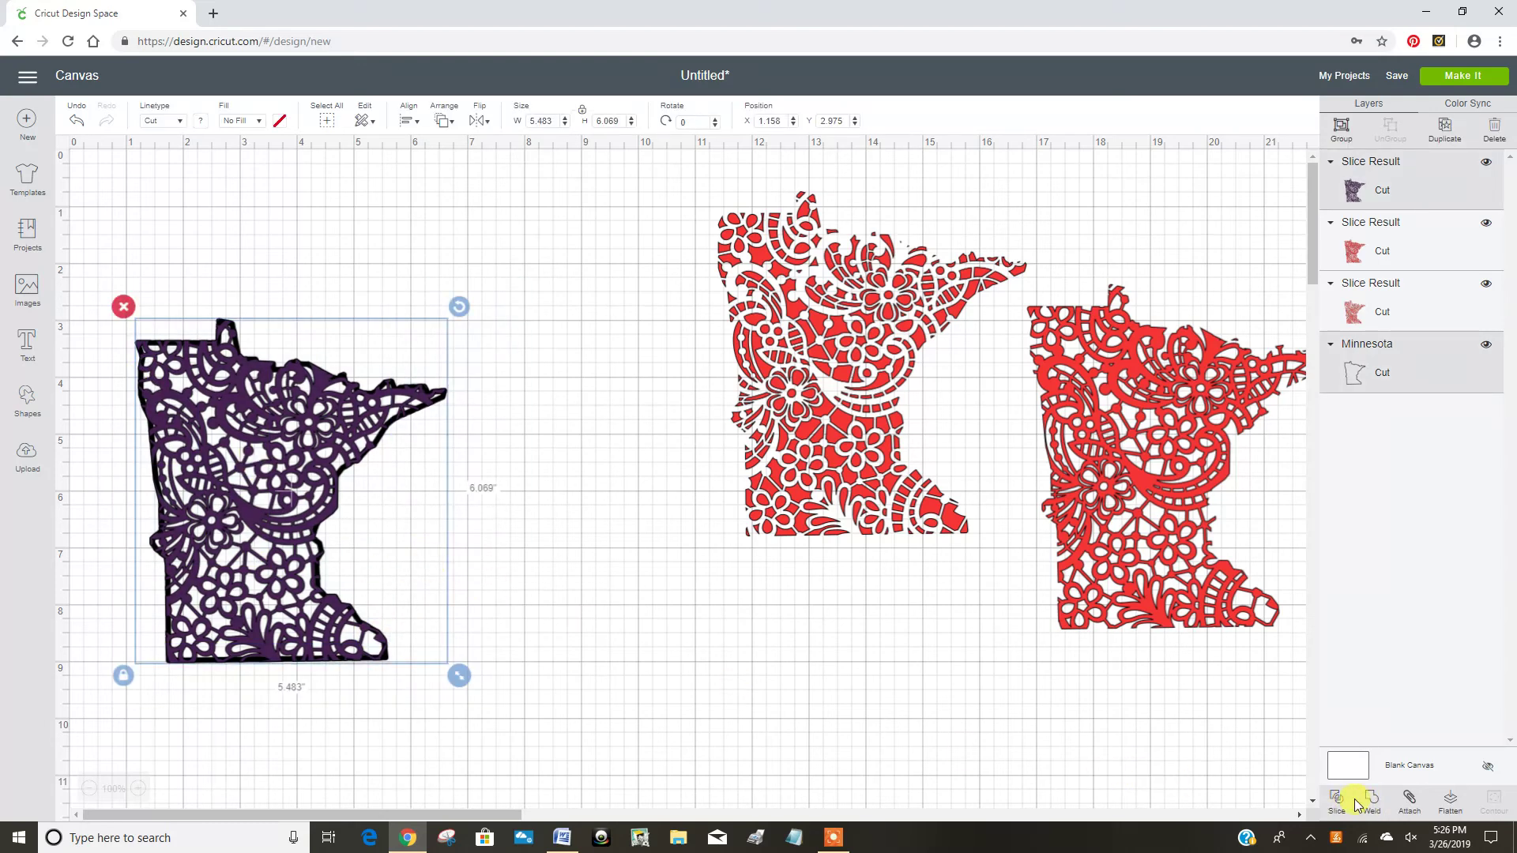
pyautogui.click(1372, 801)
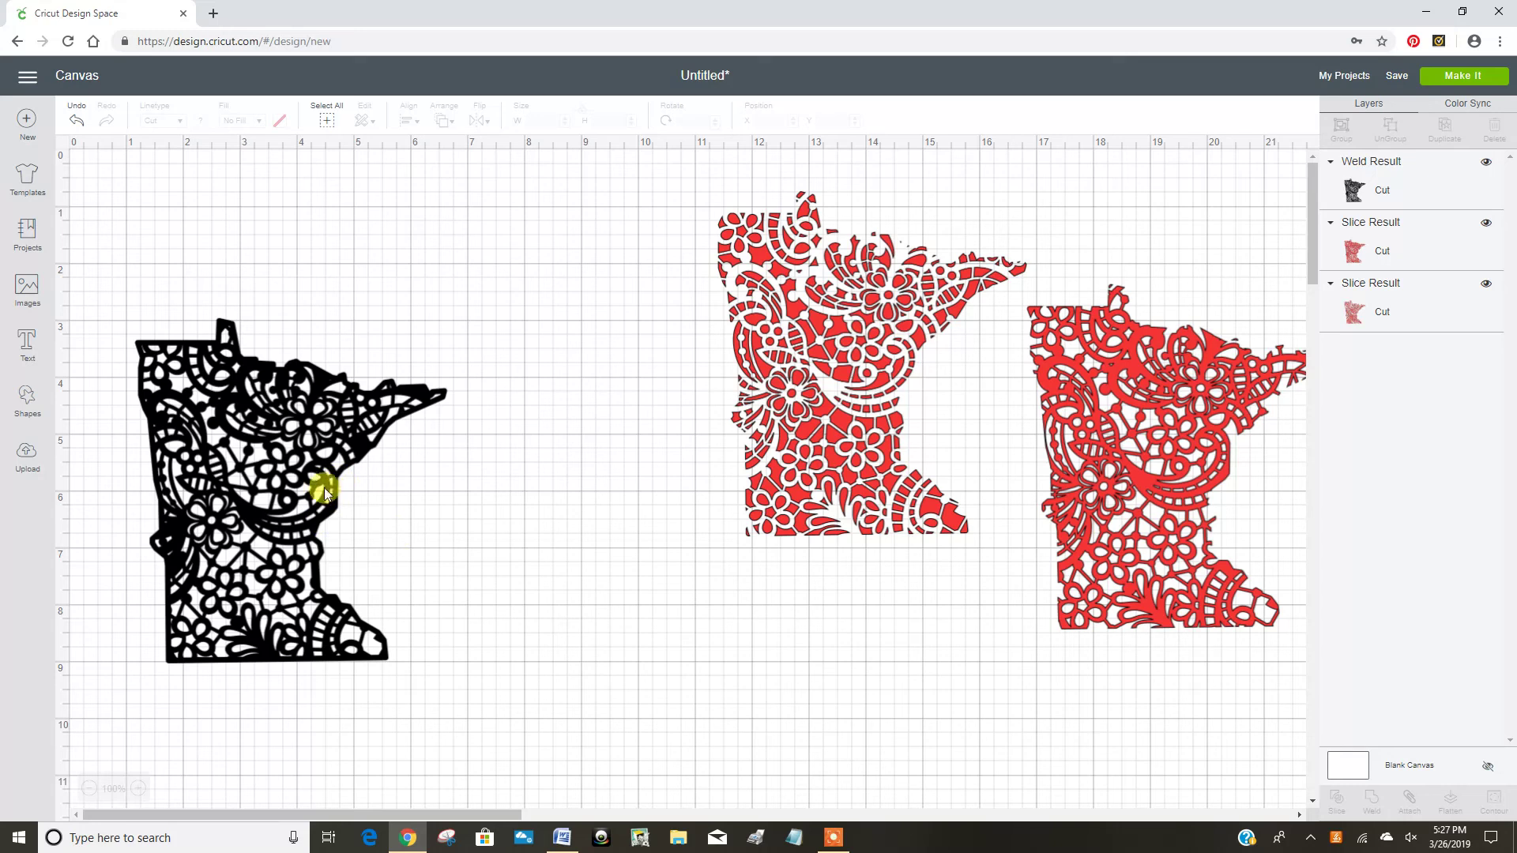
pyautogui.moveTo(326, 494); pyautogui.dragTo(654, 551)
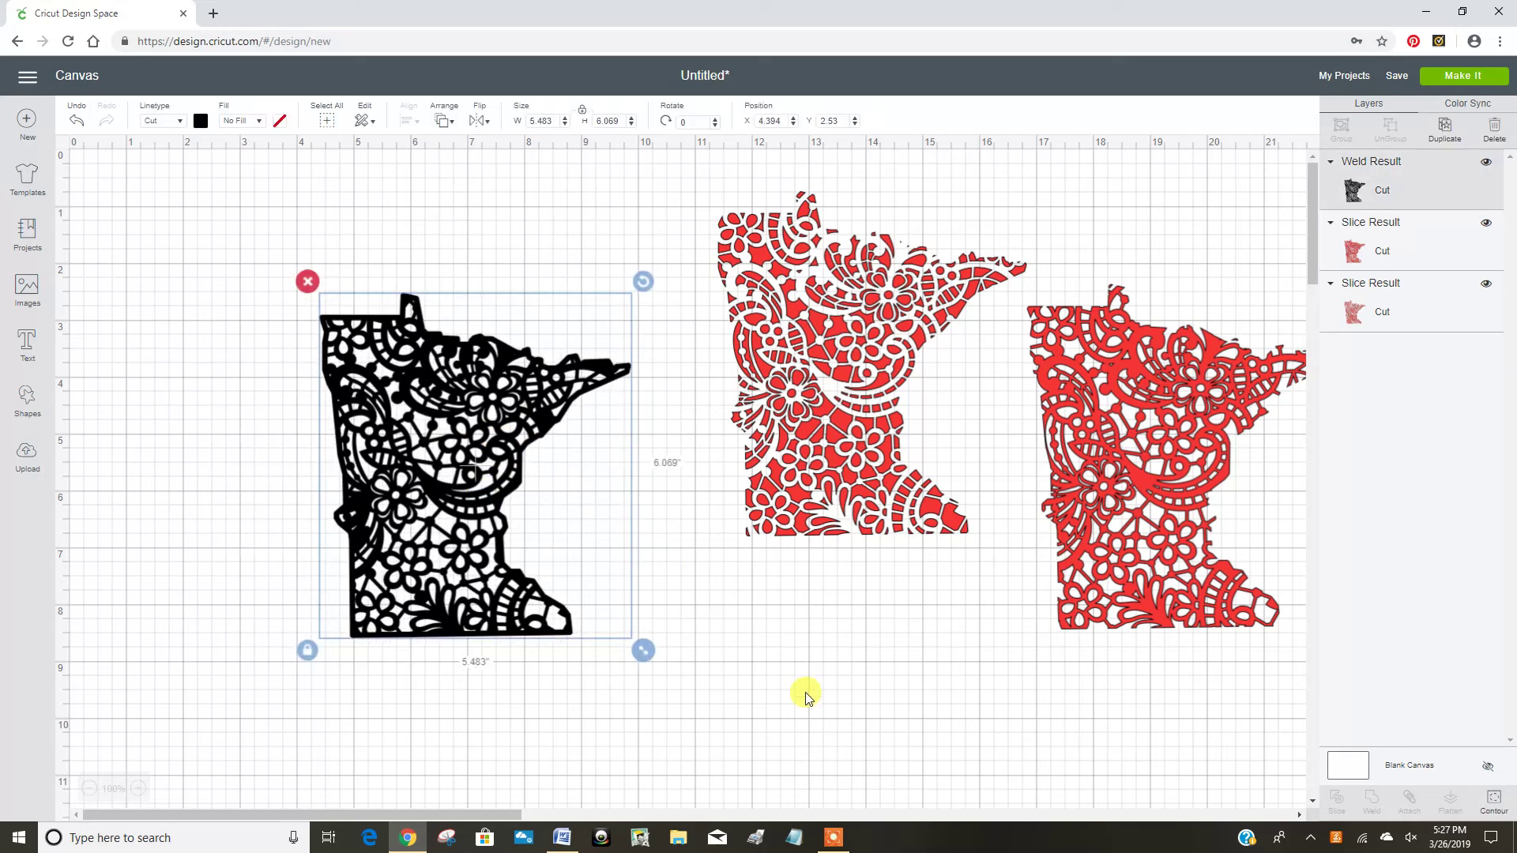